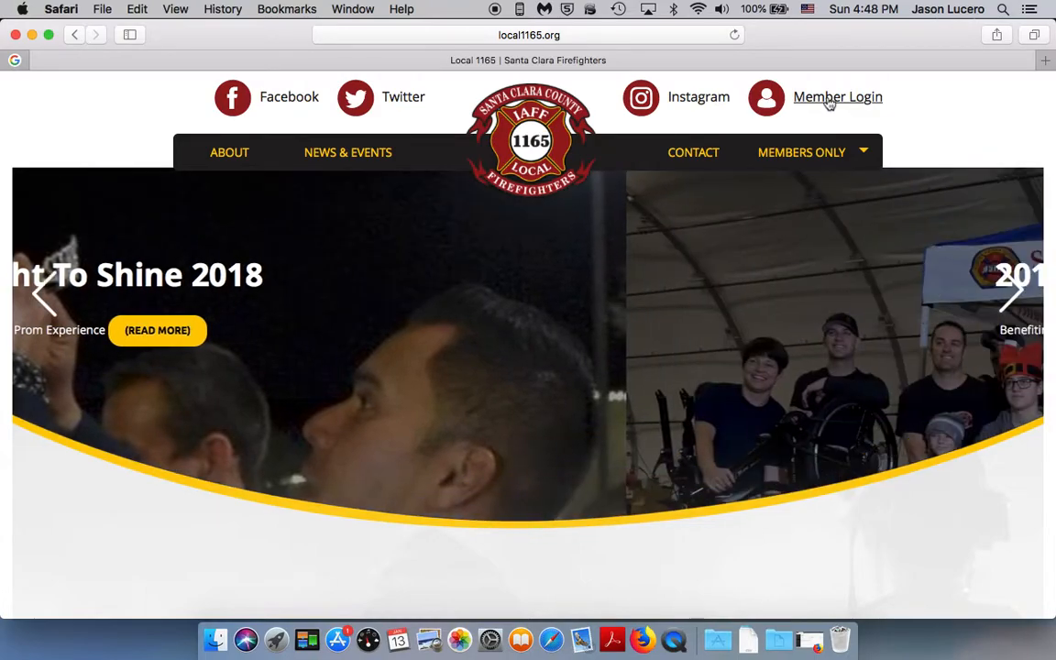
Step: Log in to the member site using the saved administrator username and password
click(376, 363)
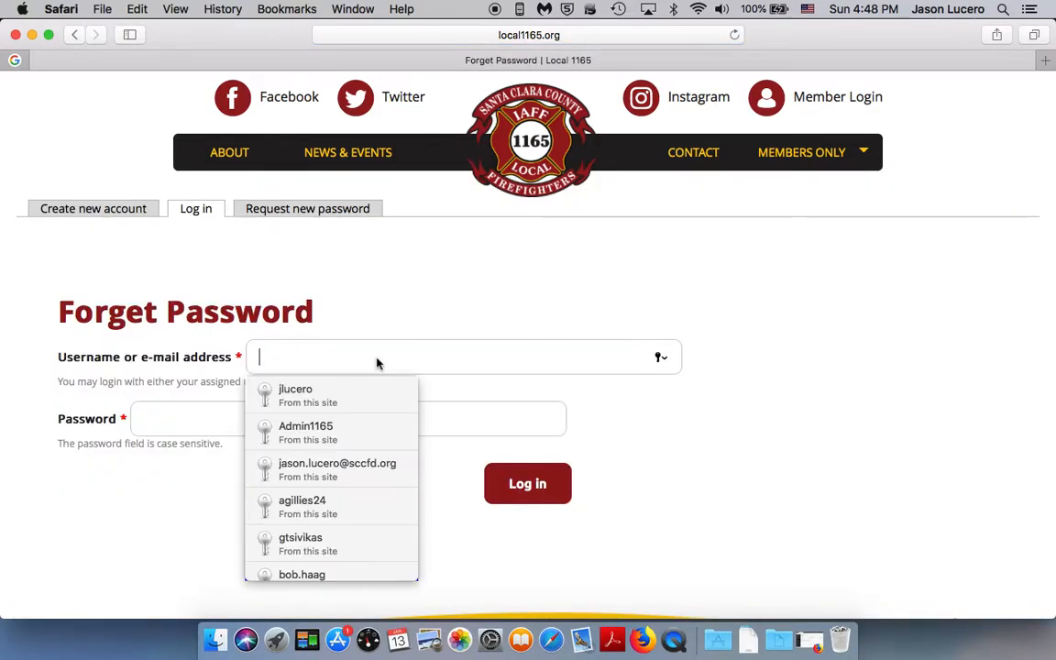
click(344, 427)
click(534, 478)
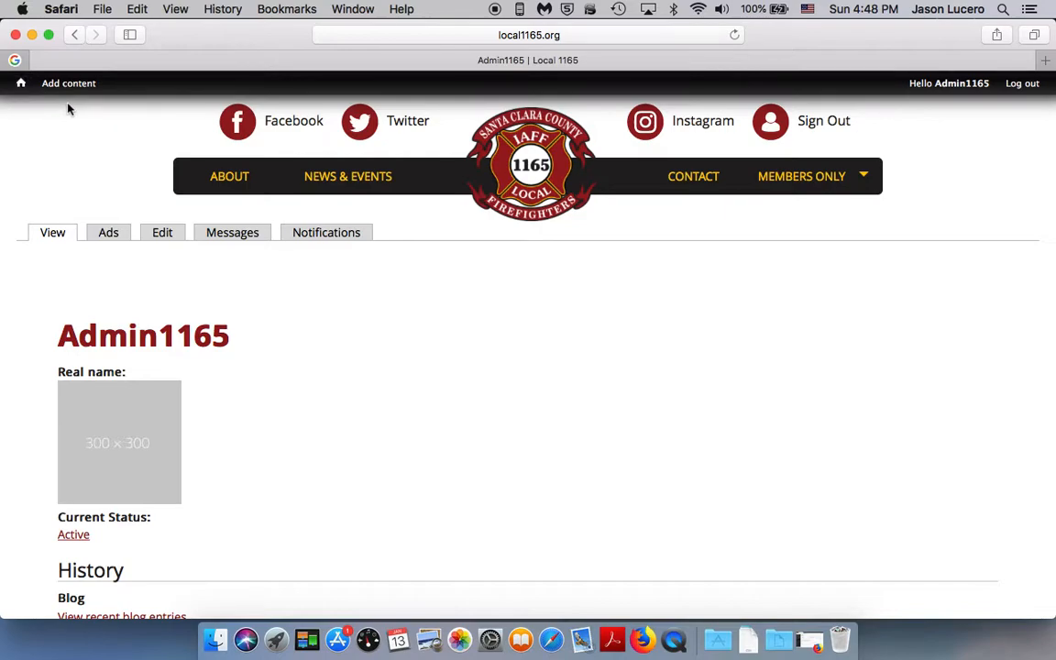
Step: Start creating a new Classified Ad from the site's content types
mouse_move(69, 84)
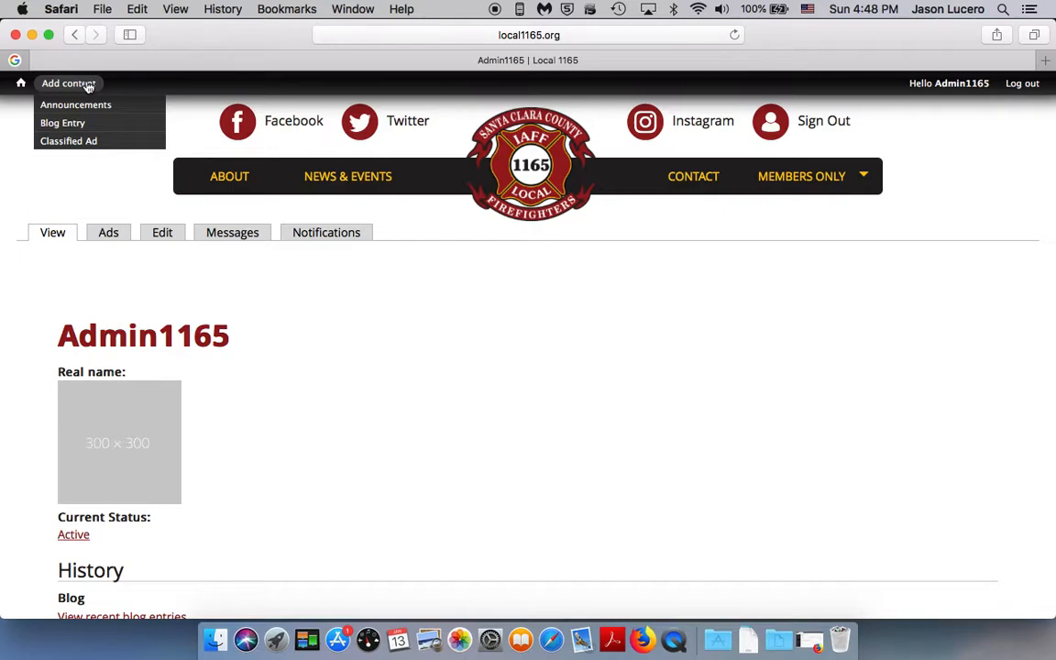
click(81, 142)
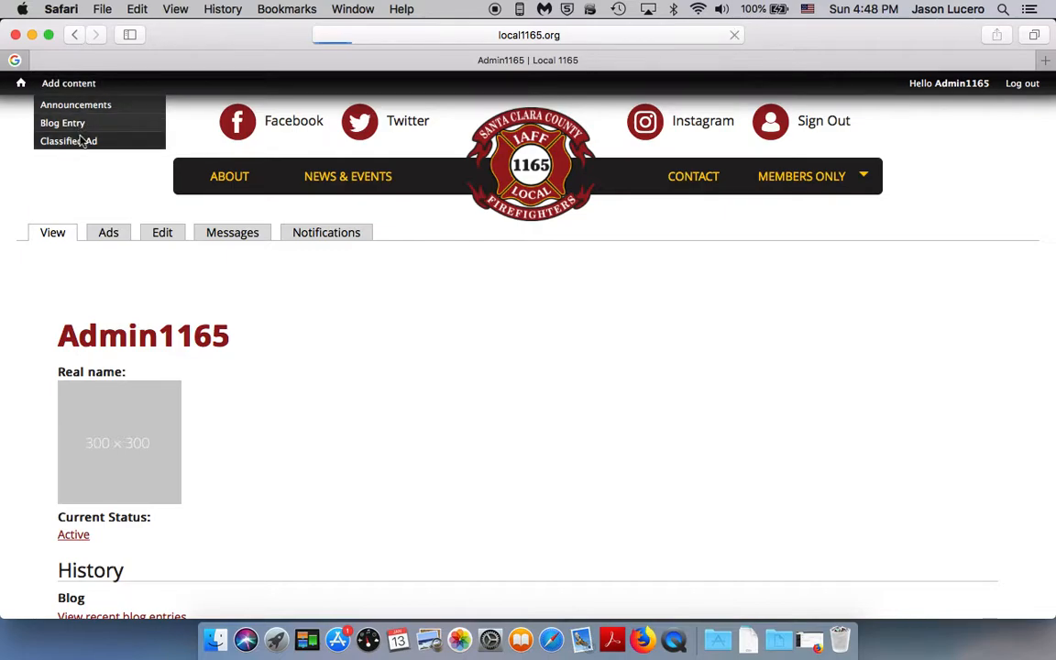
scroll(124, 166, down, 1)
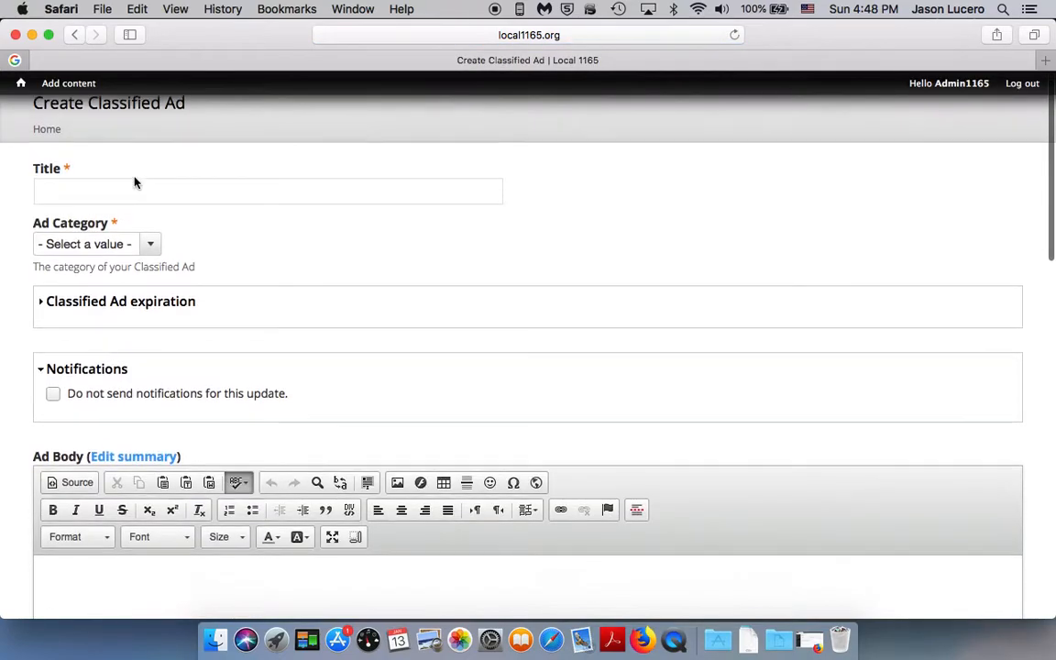
Step: Title the ad "Test Add" and set its category to For sale
click(107, 185)
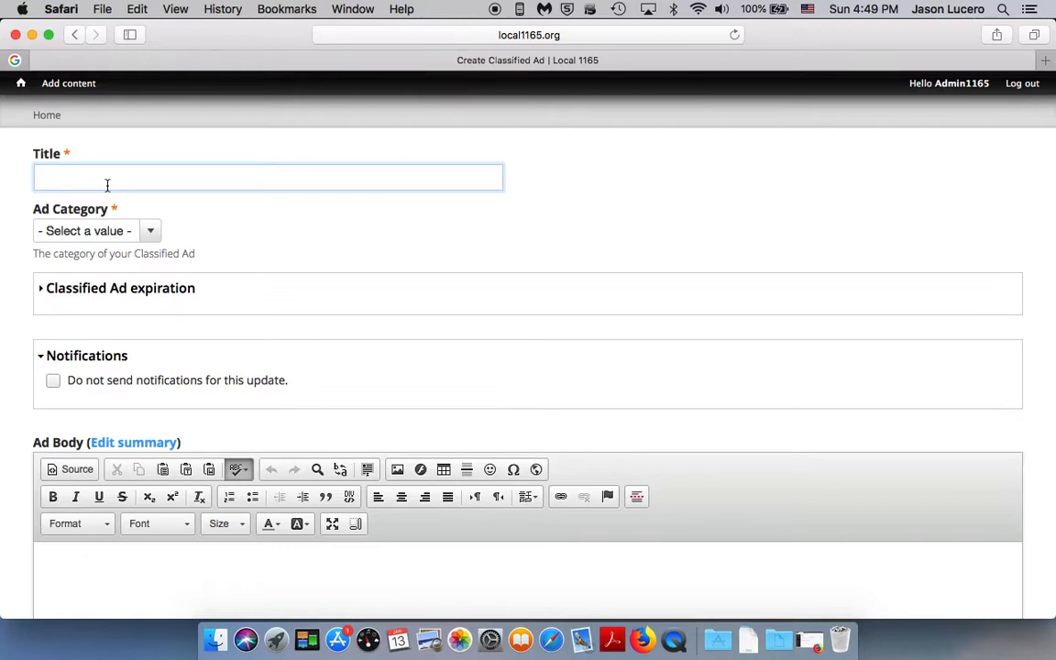
text(Test Add)
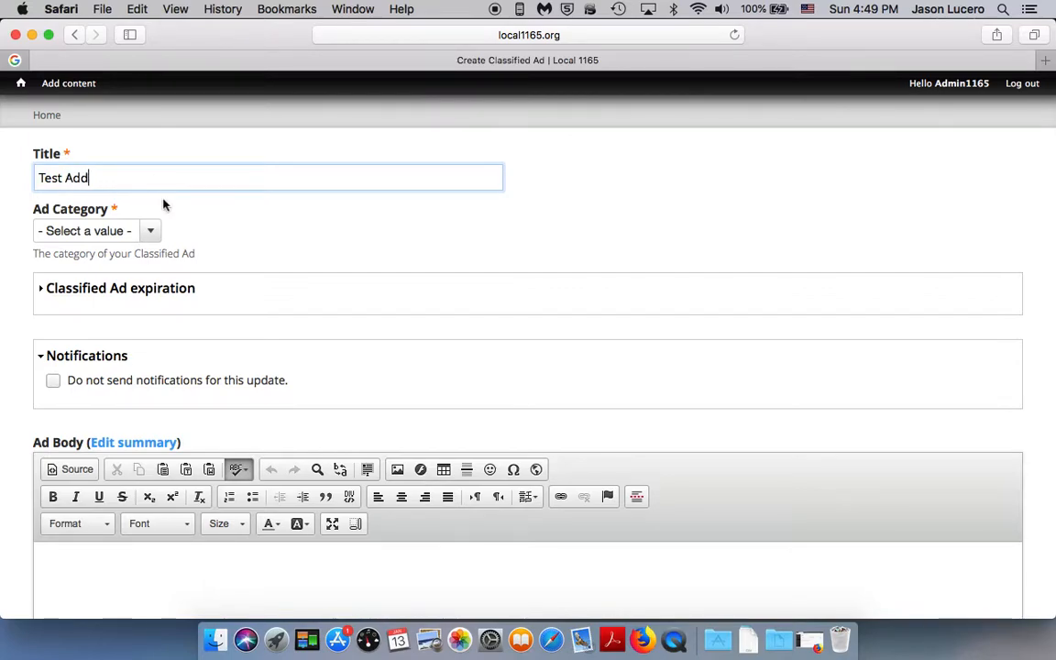
click(153, 232)
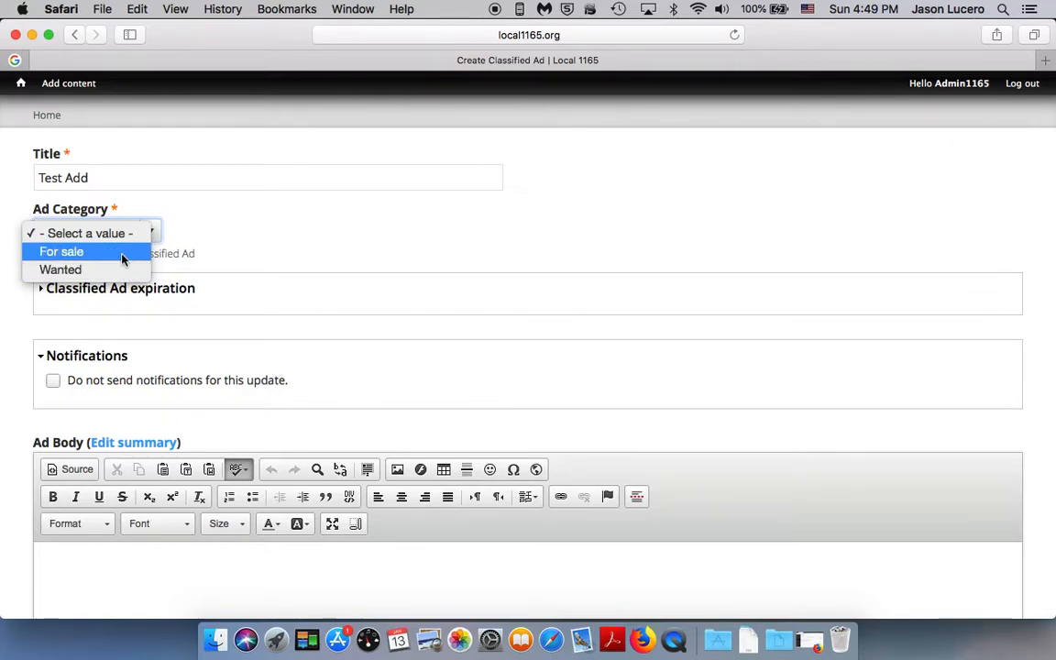
click(122, 254)
Step: Expand the Classified Ad expiration section to view its options
scroll(165, 266, down, 1)
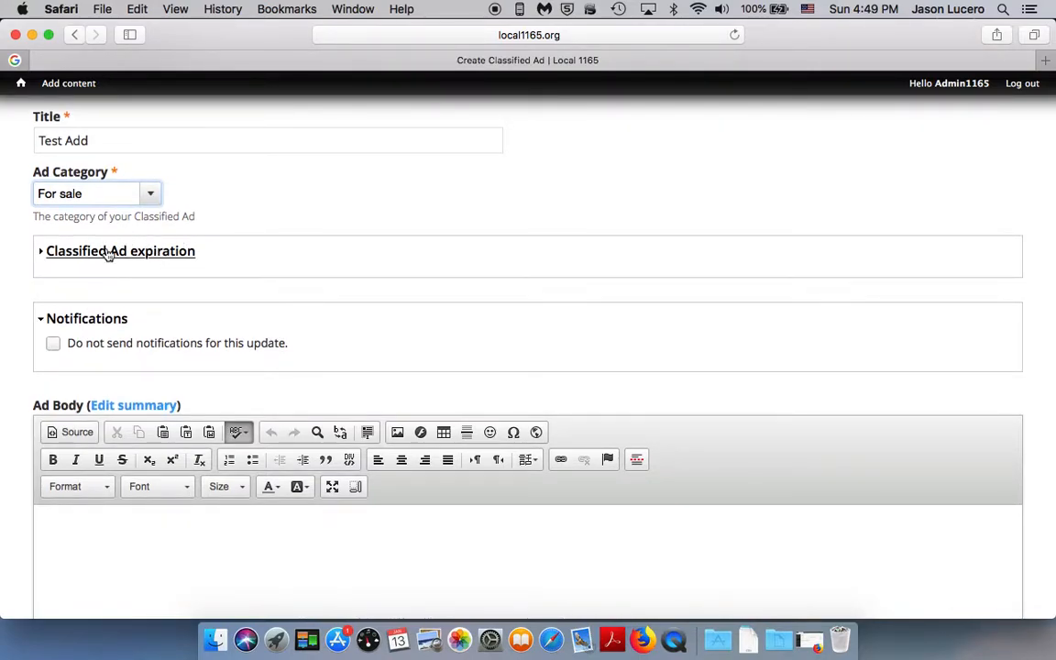
scroll(118, 287, down, 2)
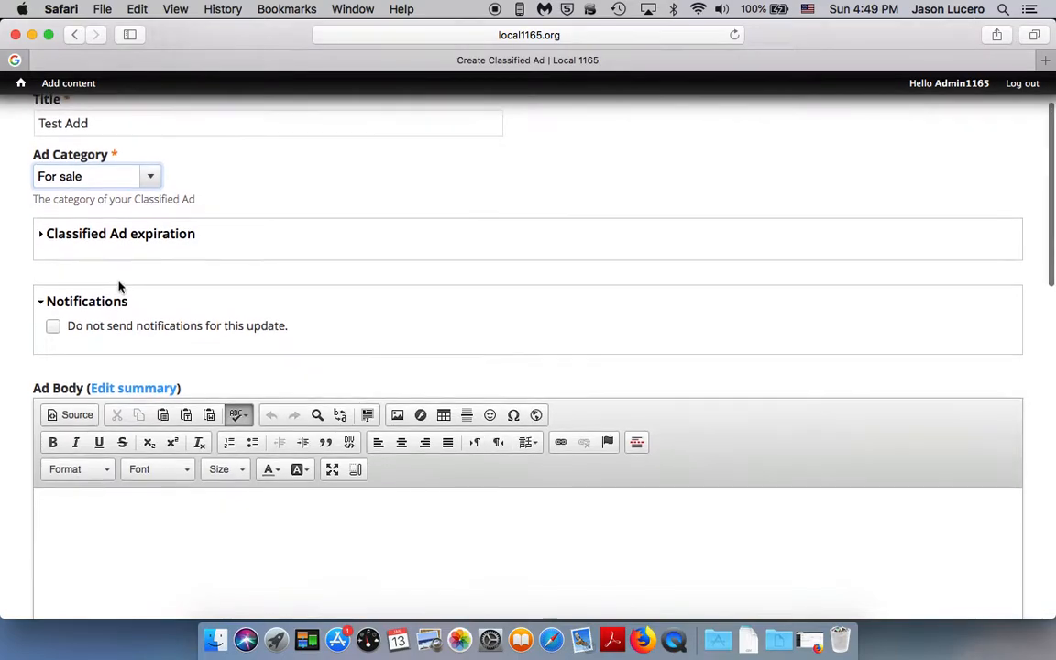
scroll(115, 237, down, 2)
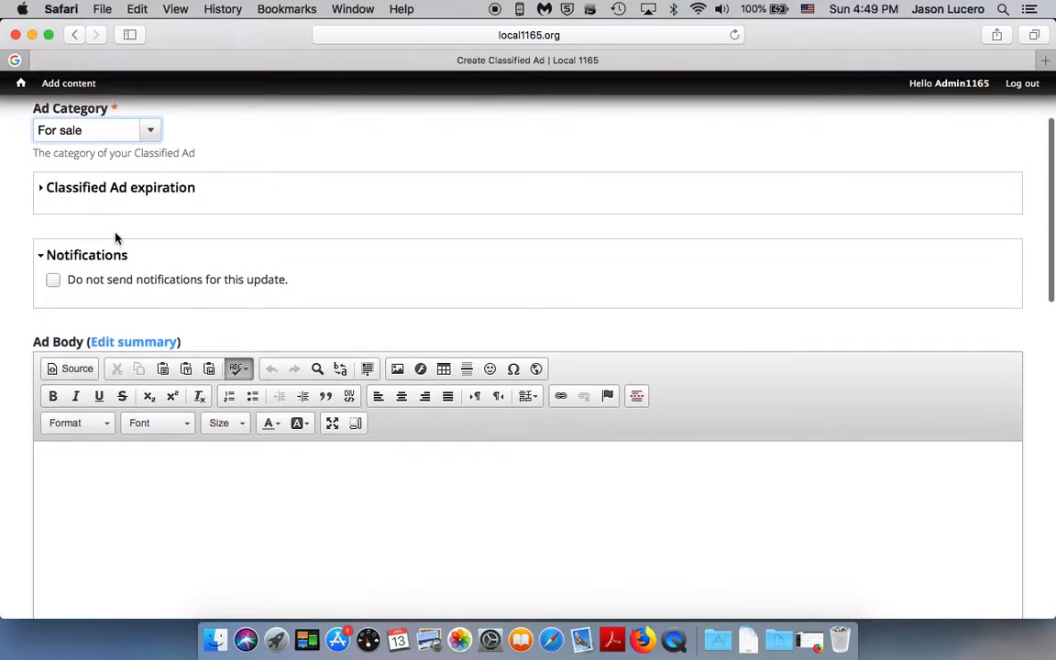
click(125, 160)
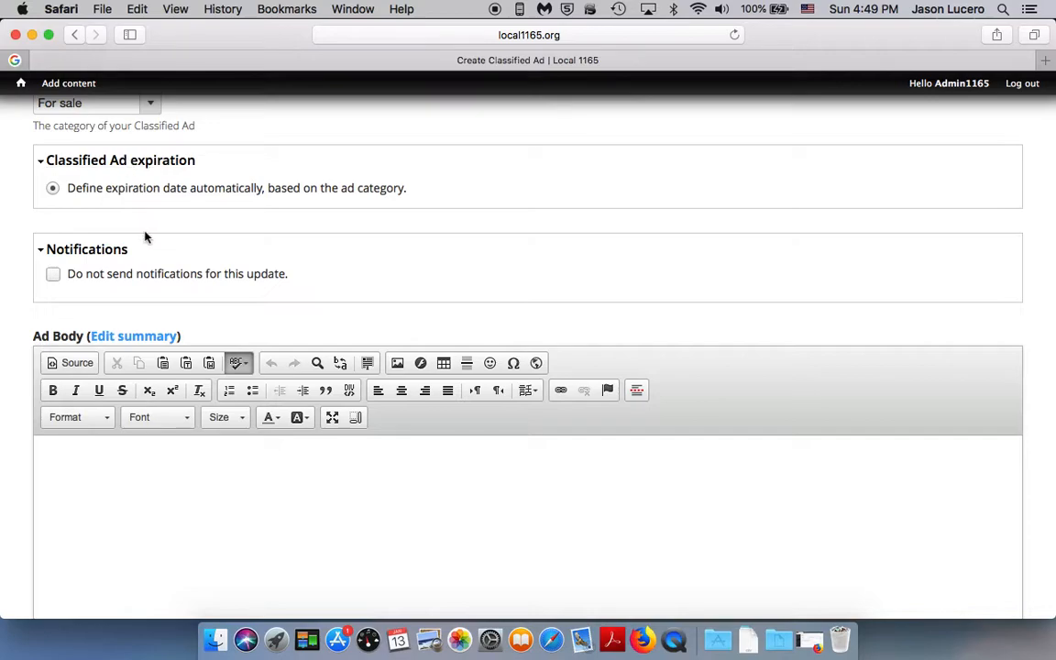
Step: Enter "This is a test ad. It has low miles." as the ad body
scroll(146, 243, down, 3)
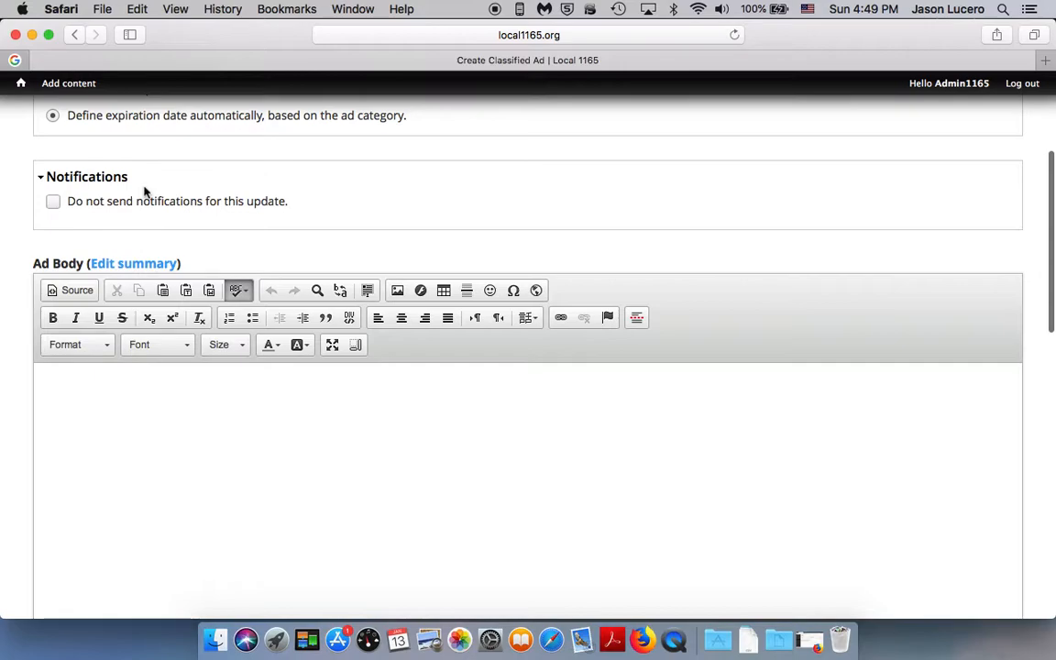
scroll(146, 194, down, 3)
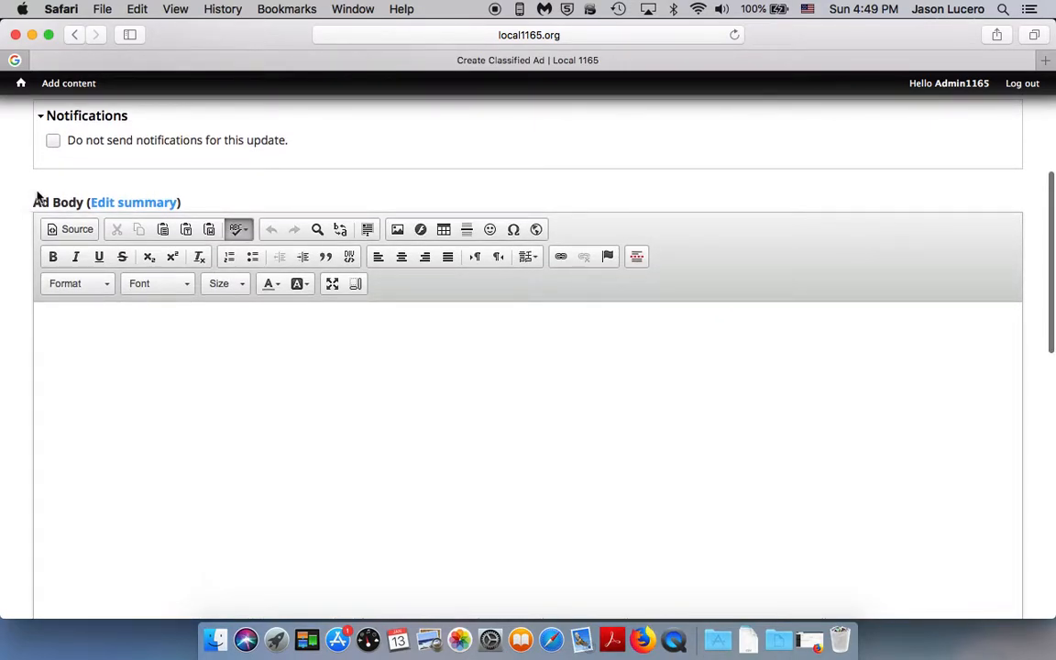
click(121, 334)
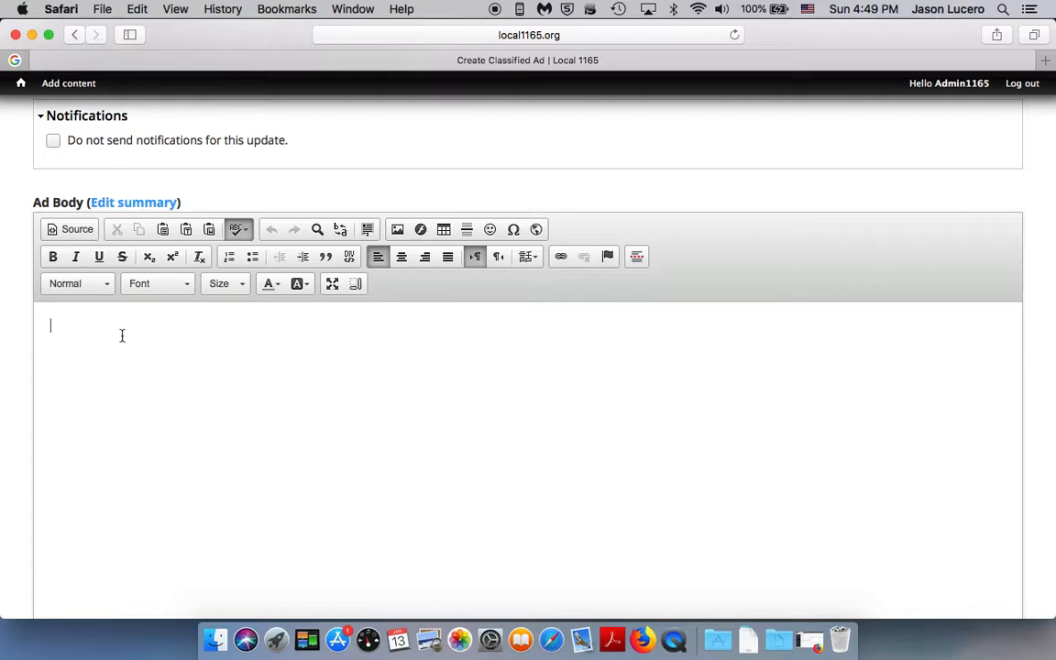
text(This is a test ad. It has low mi)
text(les.)
Step: Open the media browser for the ad's image and choose the Test file from the Desktop for upload
scroll(528, 367, down, 5)
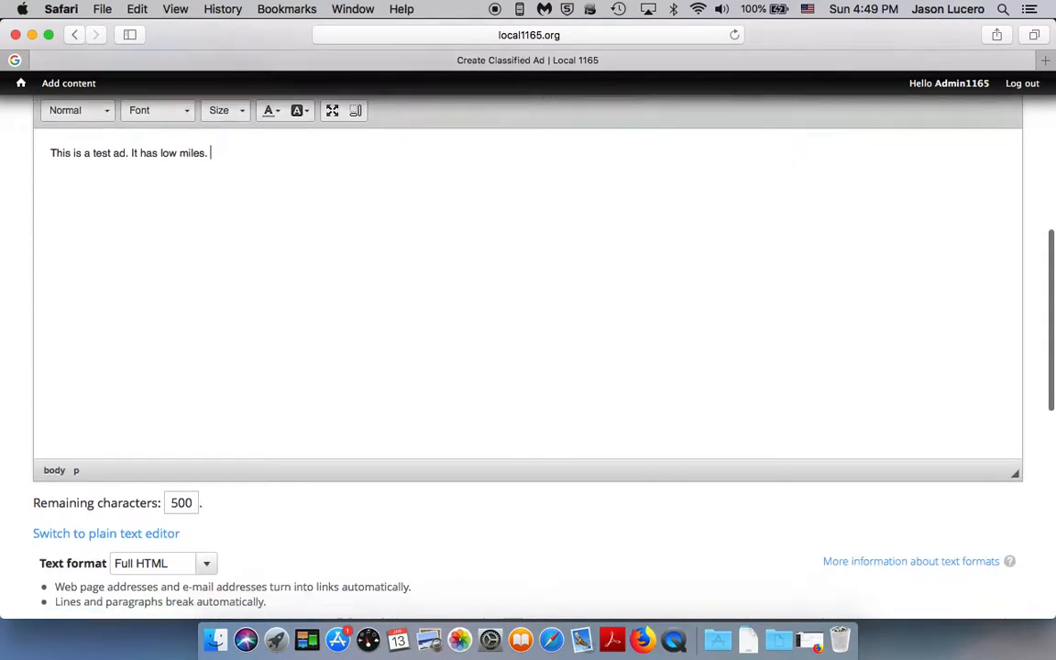
scroll(141, 456, down, 7)
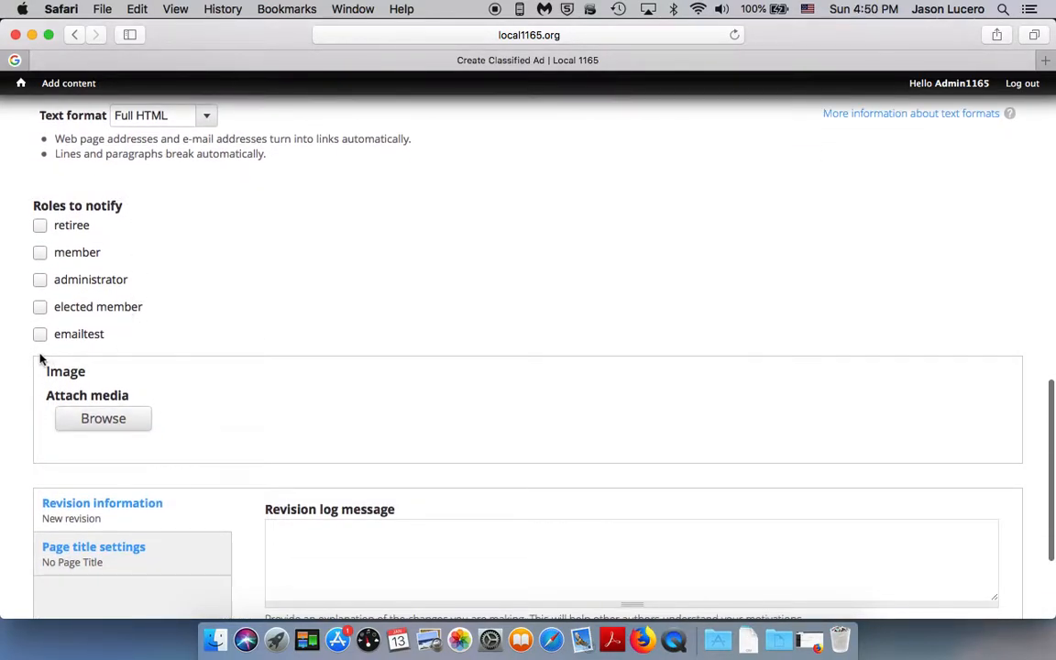
scroll(151, 353, down, 2)
scroll(151, 353, down, 1)
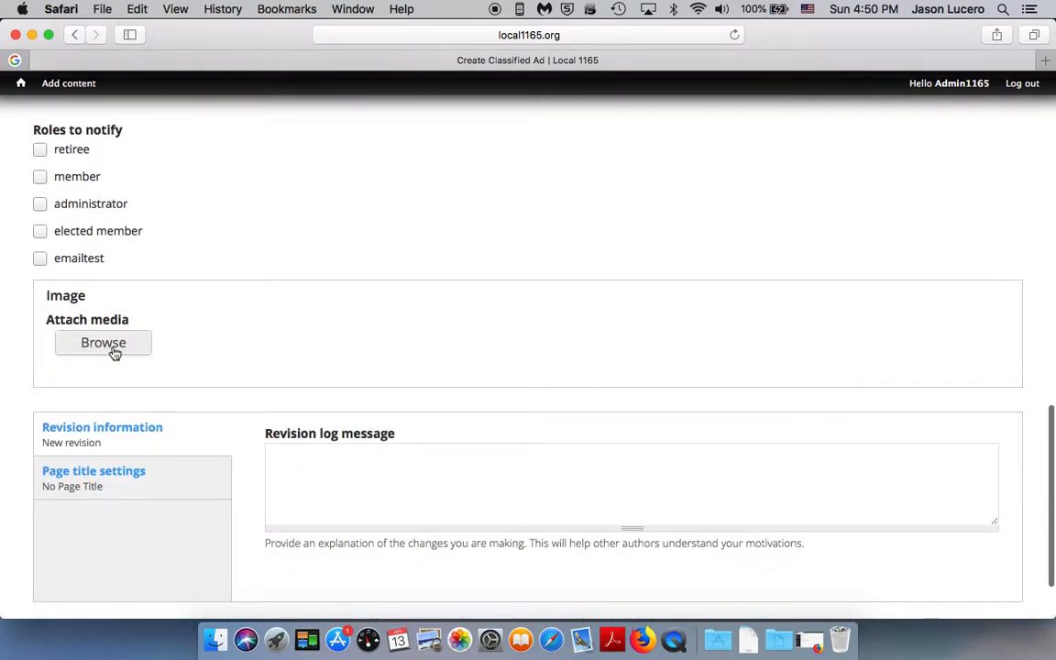
click(113, 351)
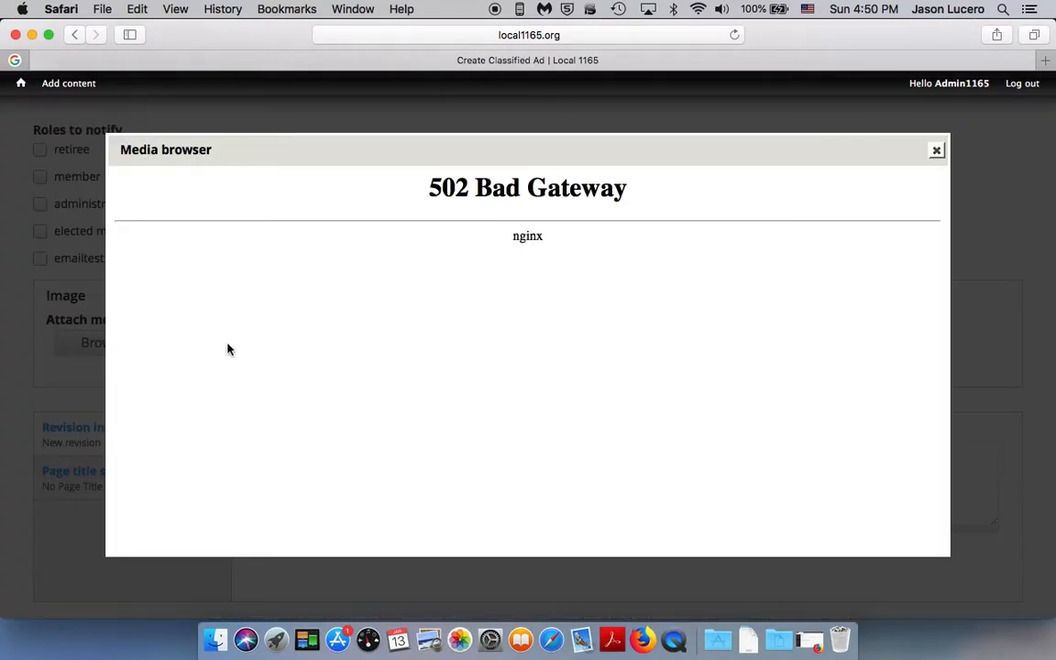
click(937, 151)
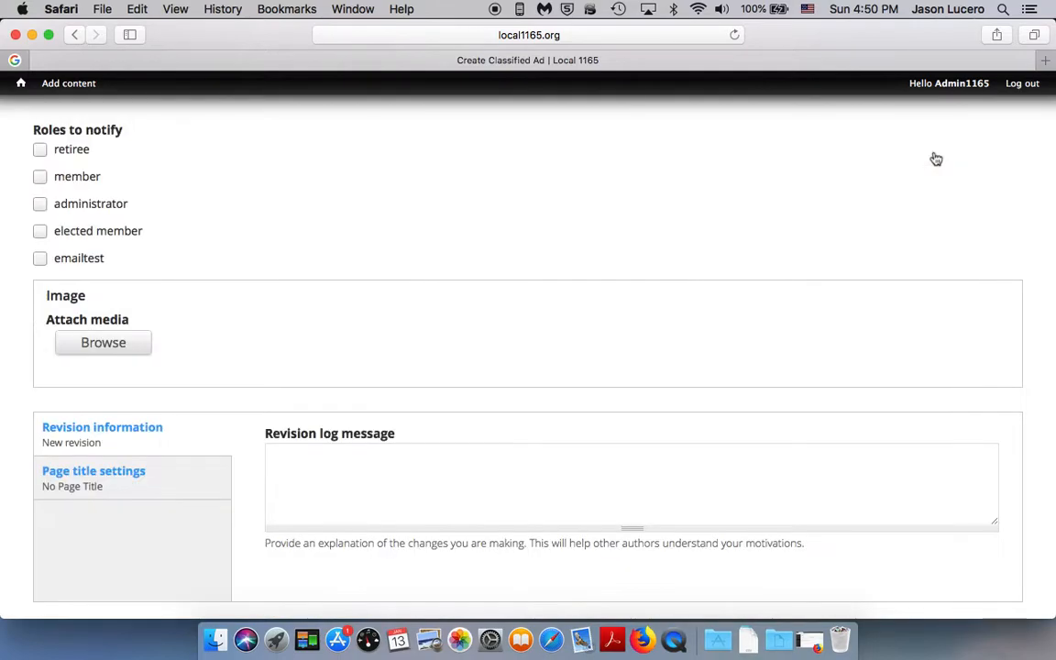
click(135, 340)
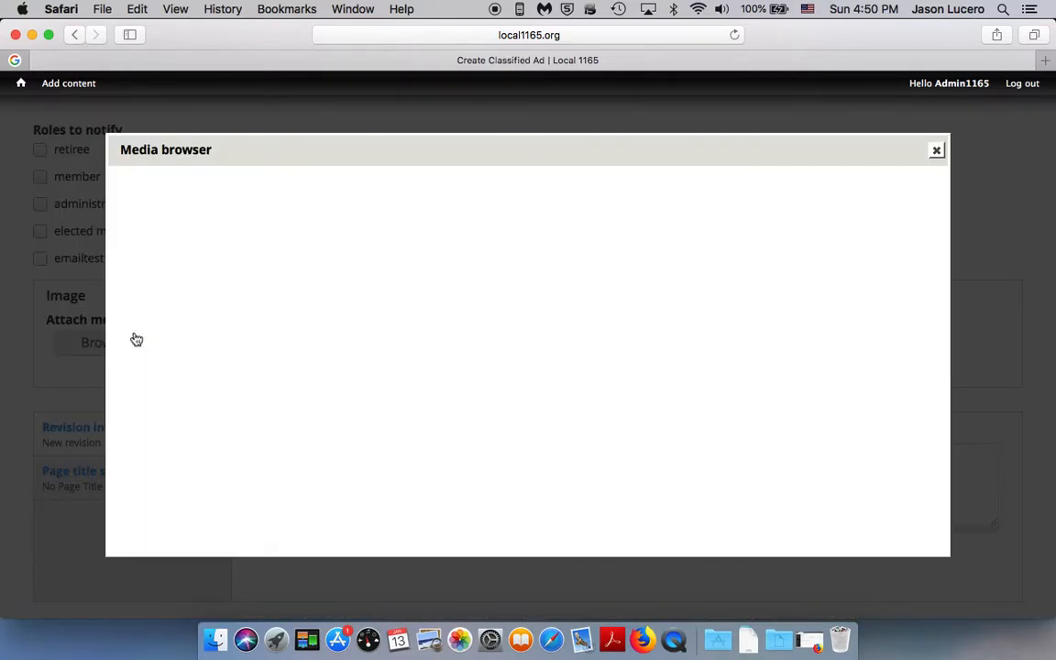
click(177, 253)
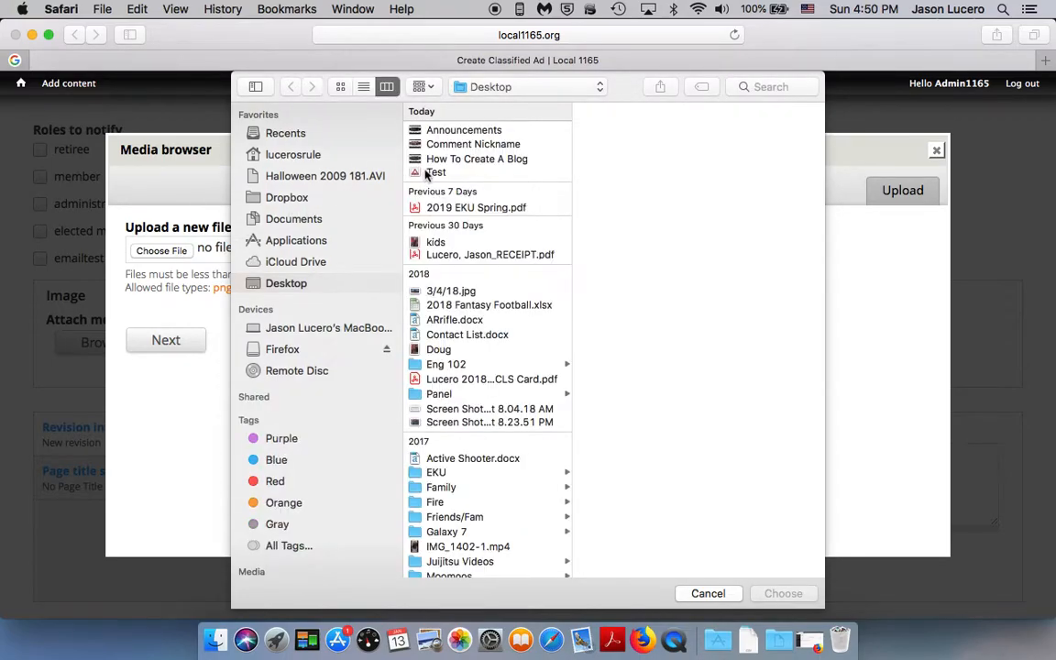
click(429, 173)
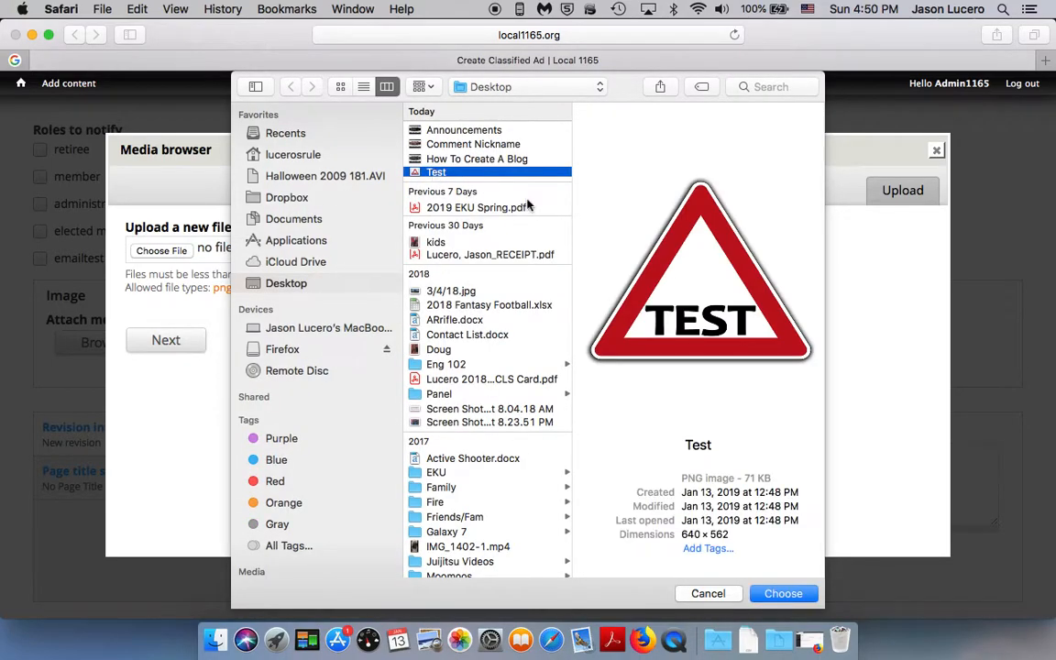
click(781, 593)
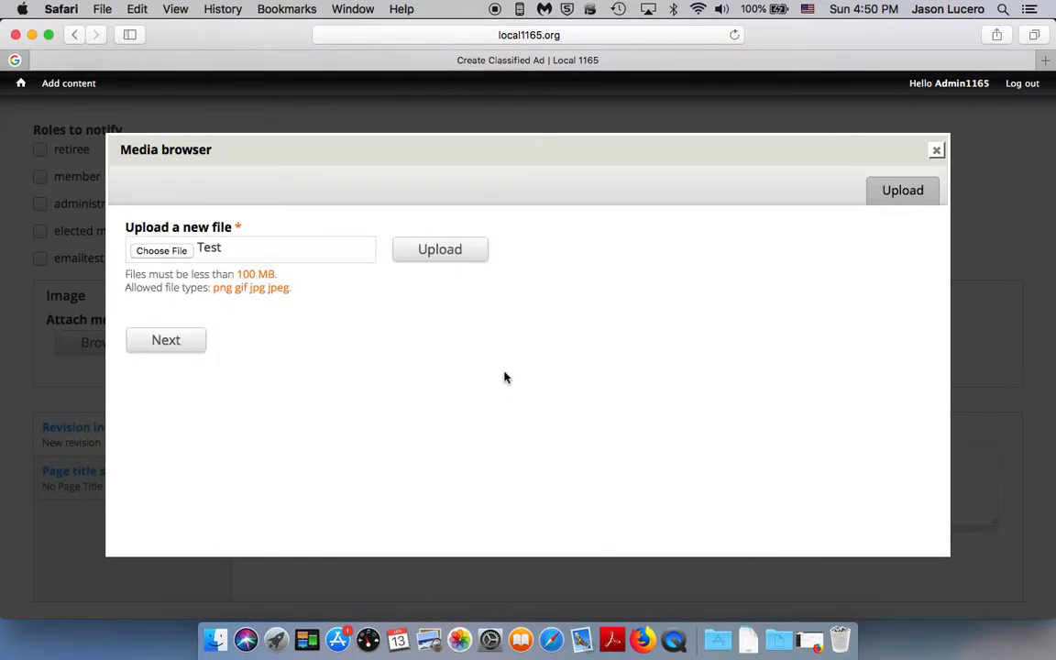
Step: Upload the chosen image and save it to the ad under the name Test.png, without alt or title text
click(446, 254)
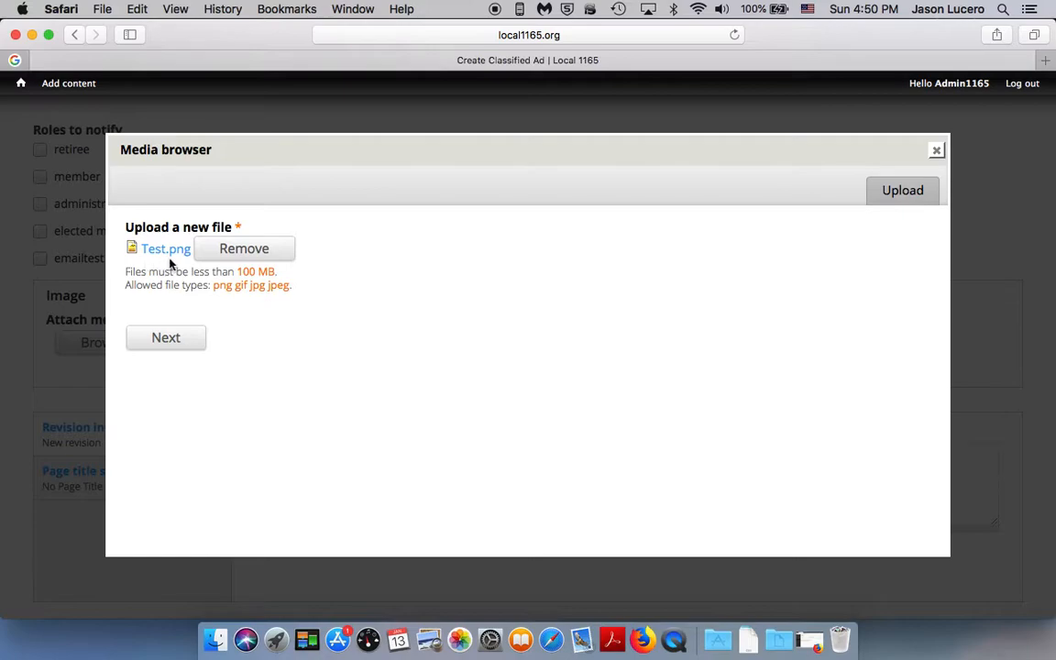
click(167, 338)
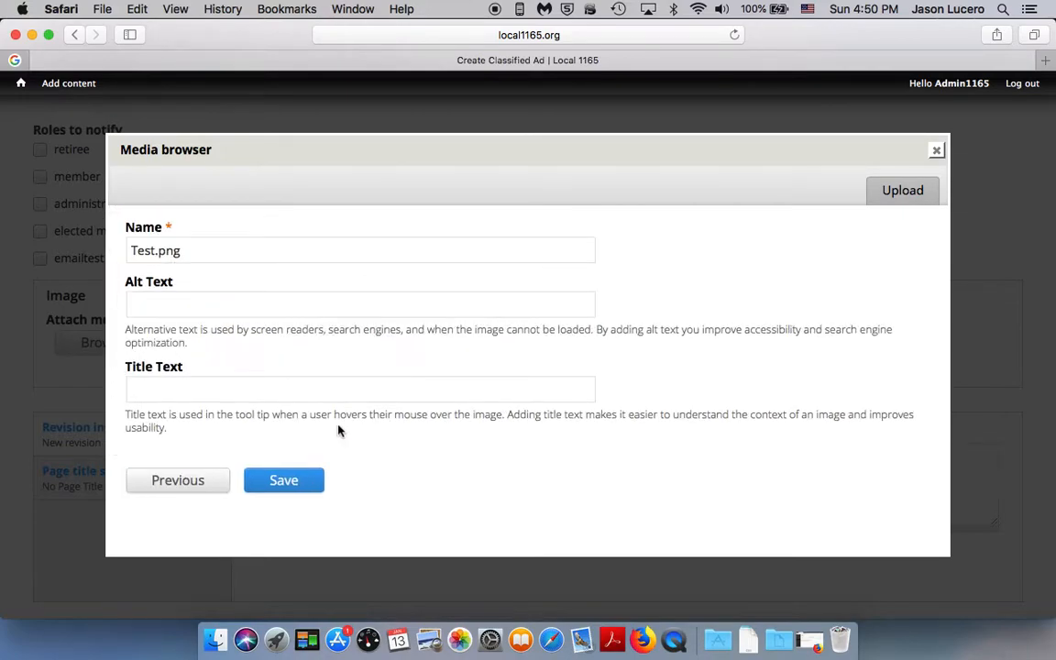
click(287, 492)
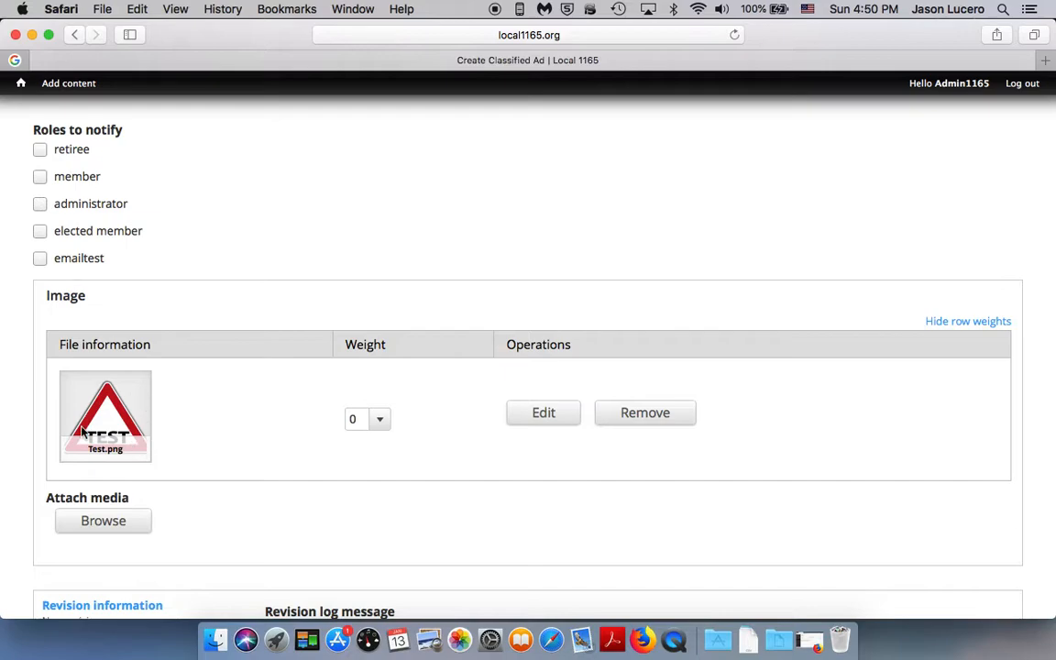
Step: Preview the classified ad and examine its trimmed version, full version and attached image
scroll(30, 395, down, 2)
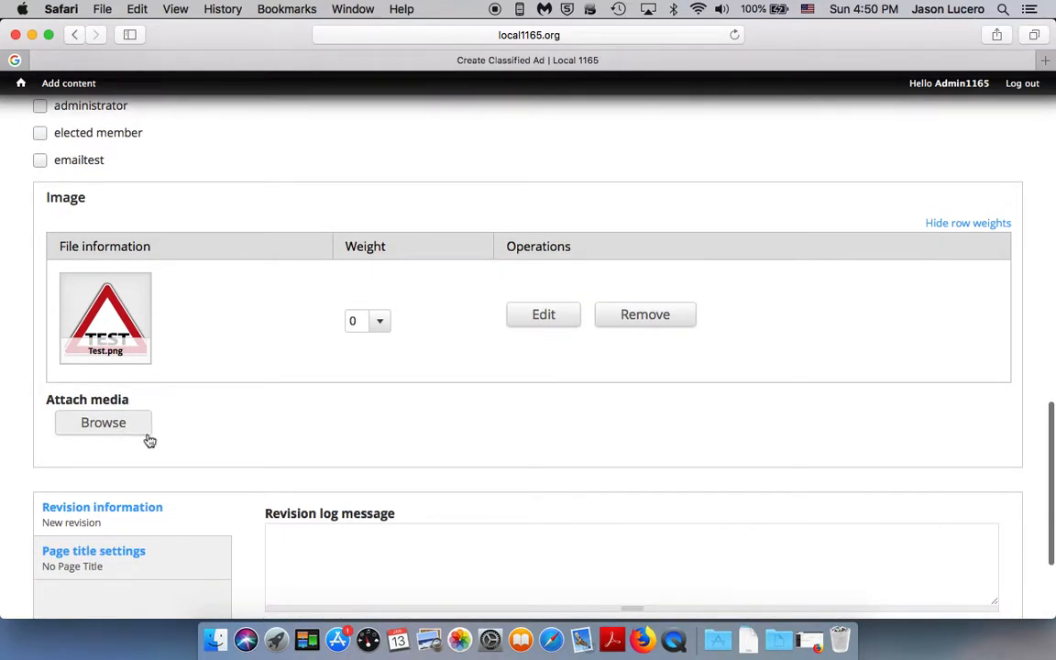
scroll(219, 441, down, 3)
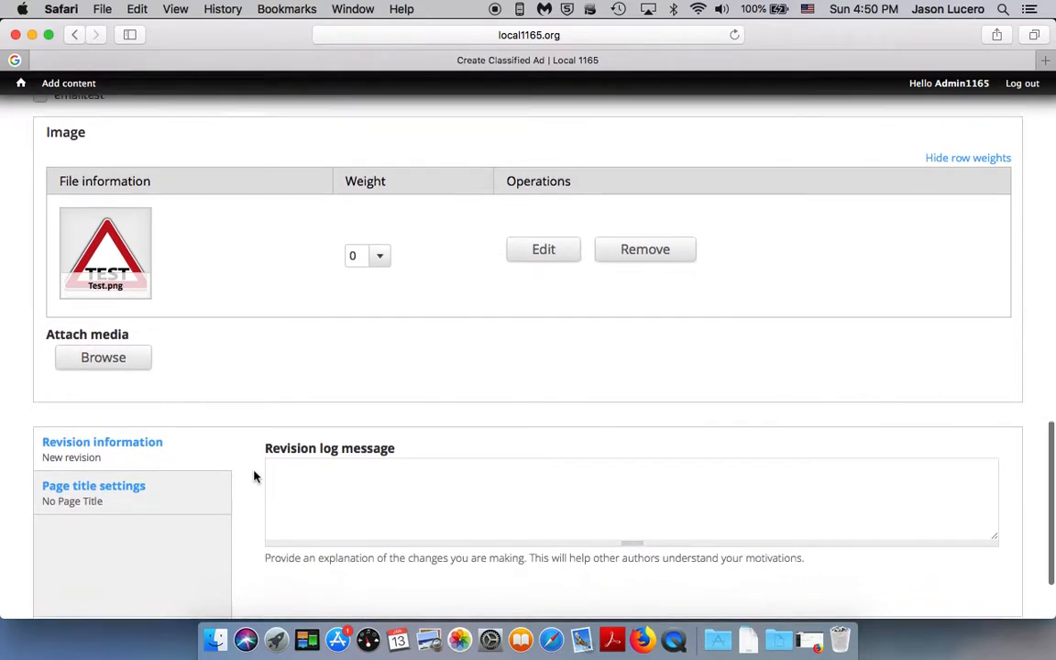
scroll(256, 477, down, 1)
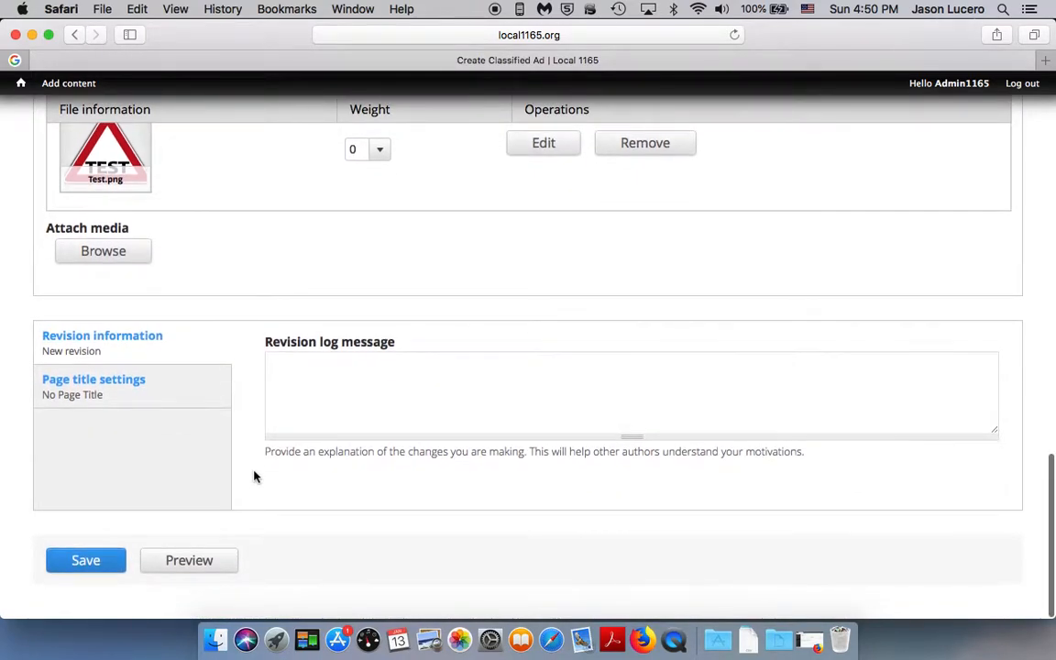
click(190, 563)
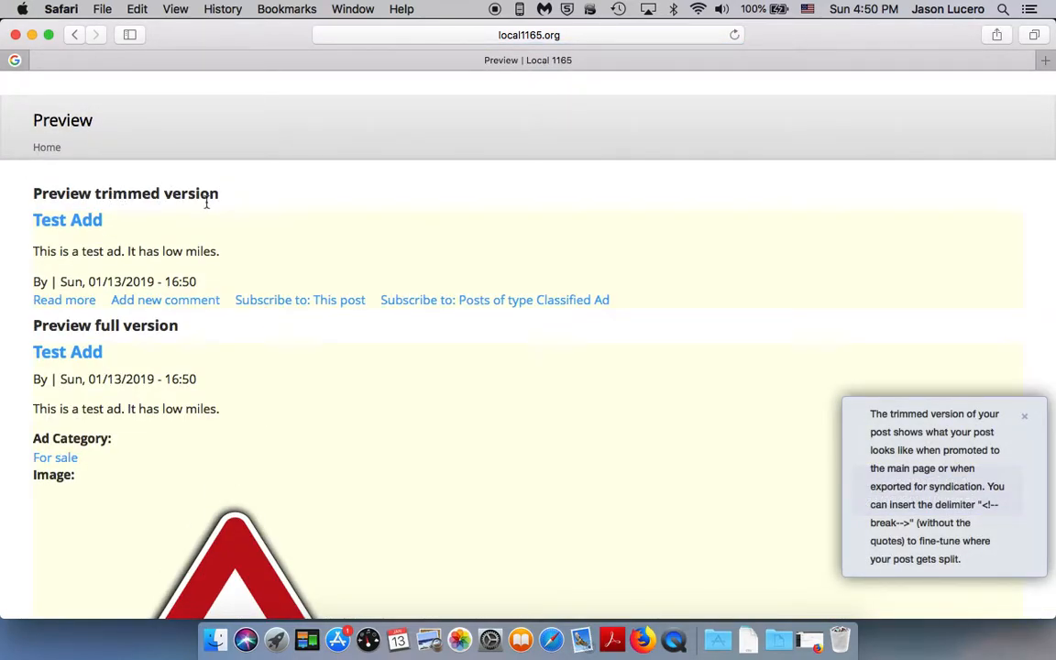
scroll(187, 332, down, 3)
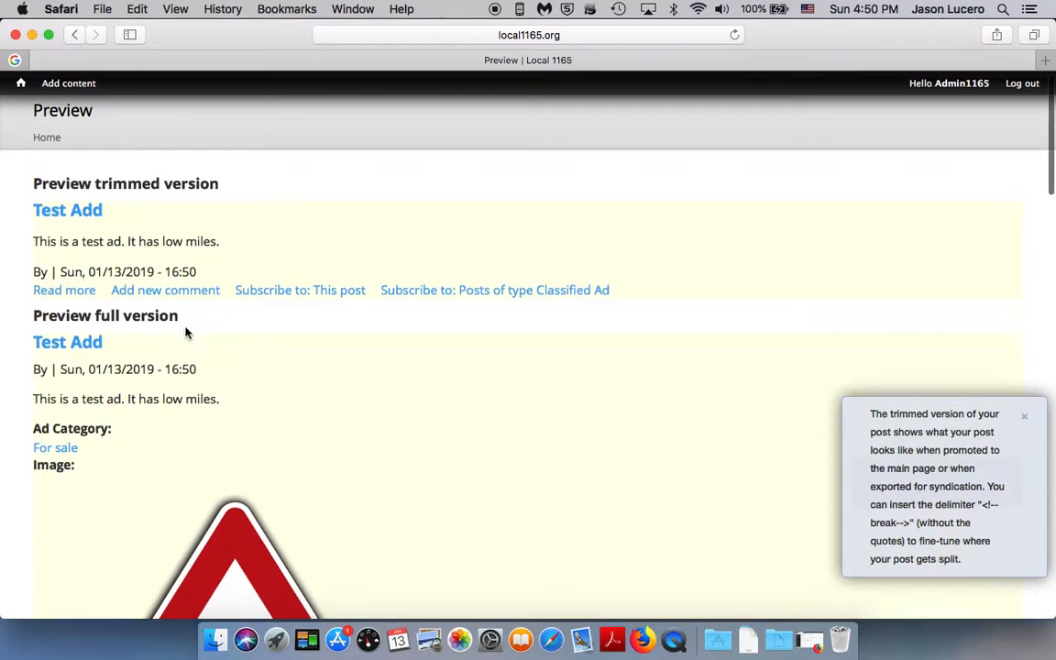
scroll(320, 374, down, 3)
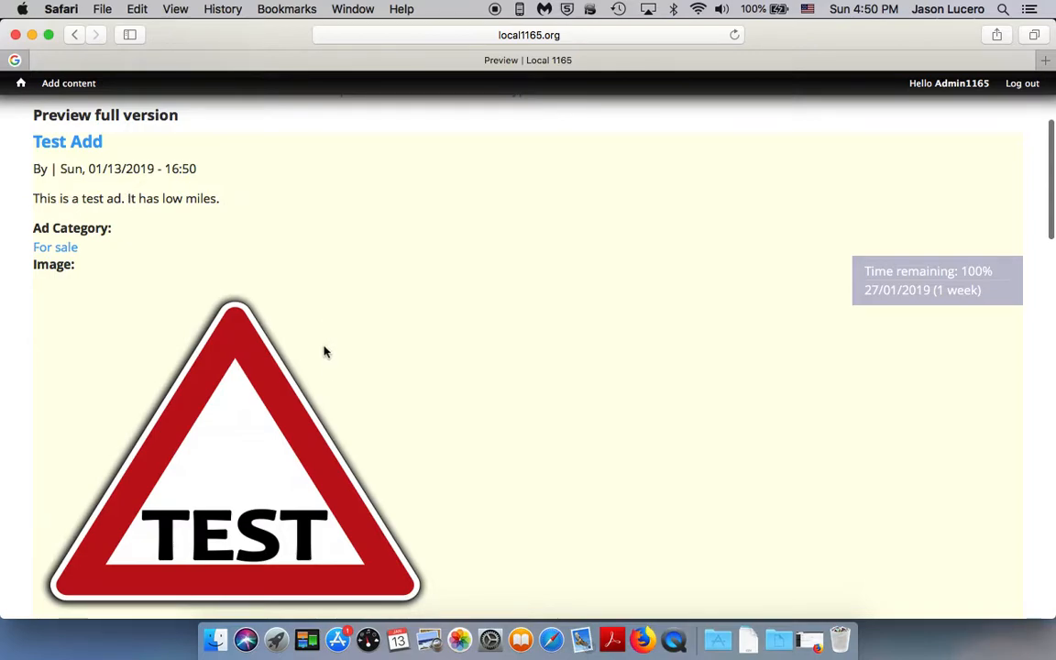
scroll(316, 356, down, 2)
scroll(372, 398, down, 10)
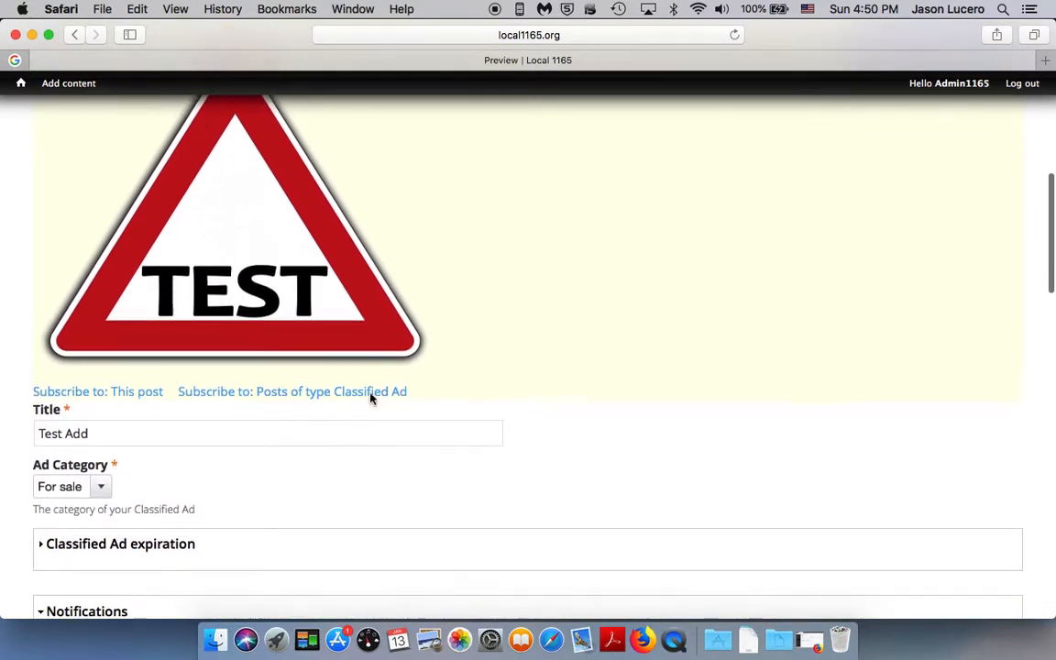
scroll(372, 398, down, 2)
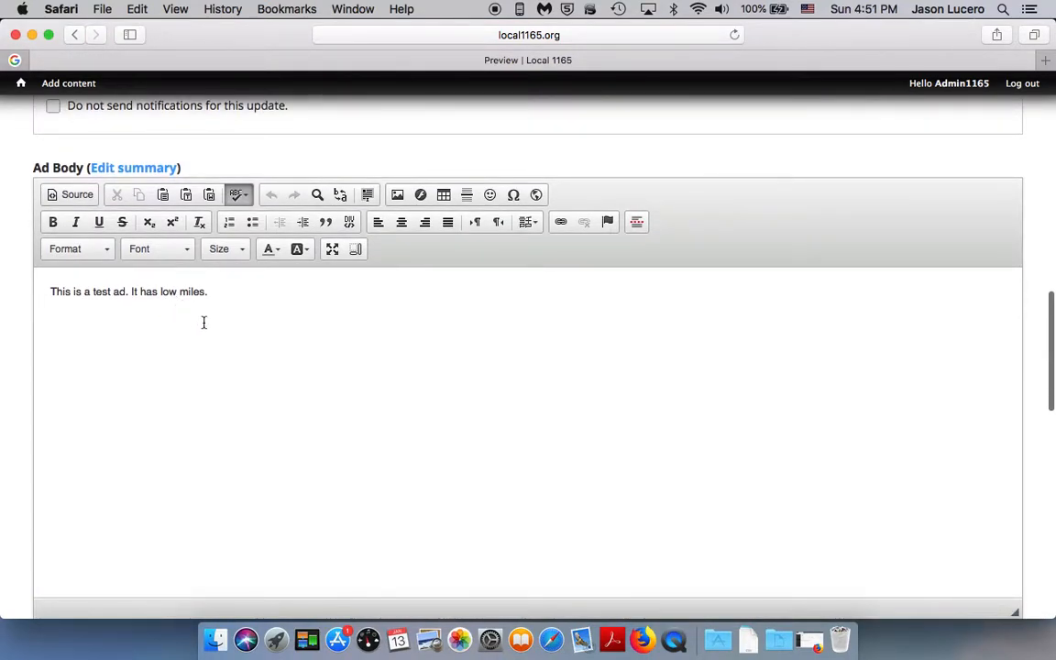
Step: Save the classified ad with its body text and attached Test.png image
scroll(203, 322, down, 15)
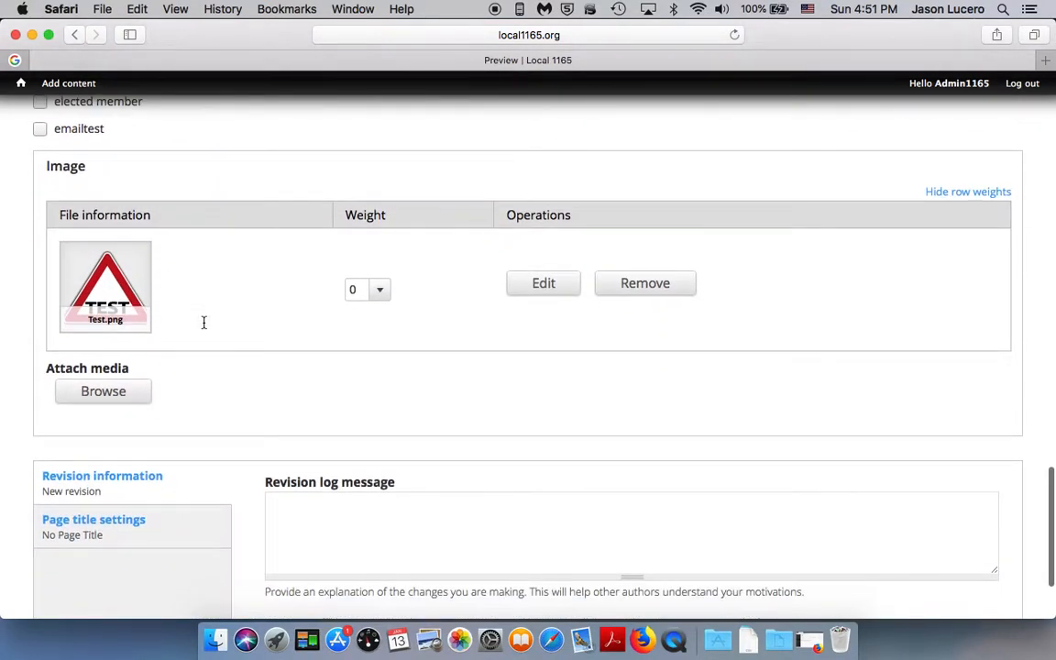
scroll(204, 323, down, 4)
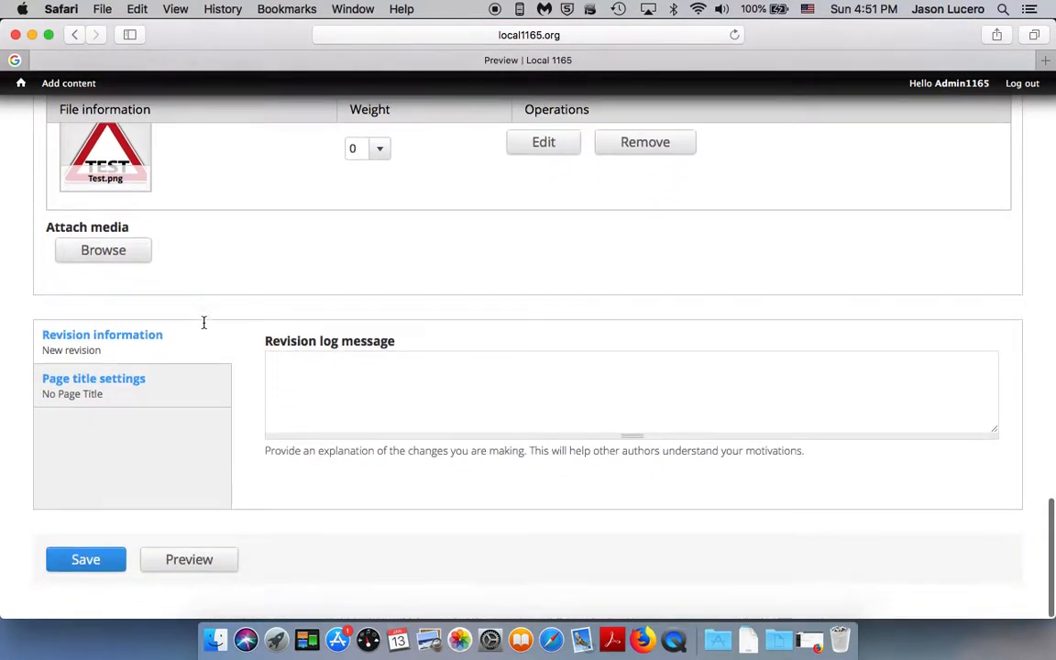
click(90, 566)
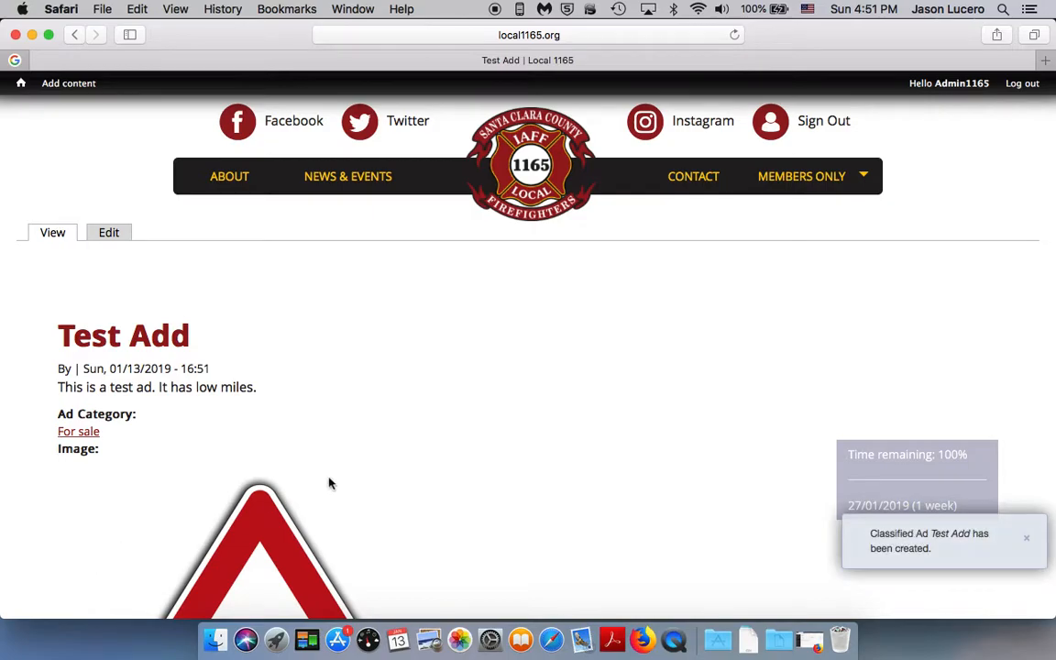
Step: Examine the published Test Add page, including its image, subscription links and the comment form
scroll(403, 463, down, 1)
scroll(403, 463, down, 8)
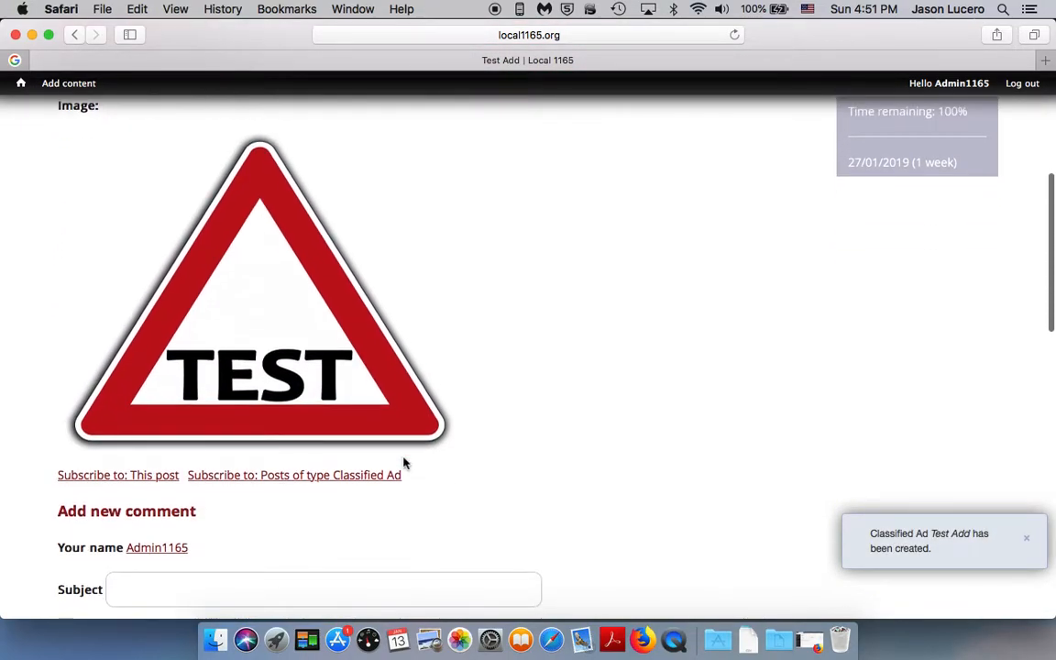
scroll(516, 468, down, 1)
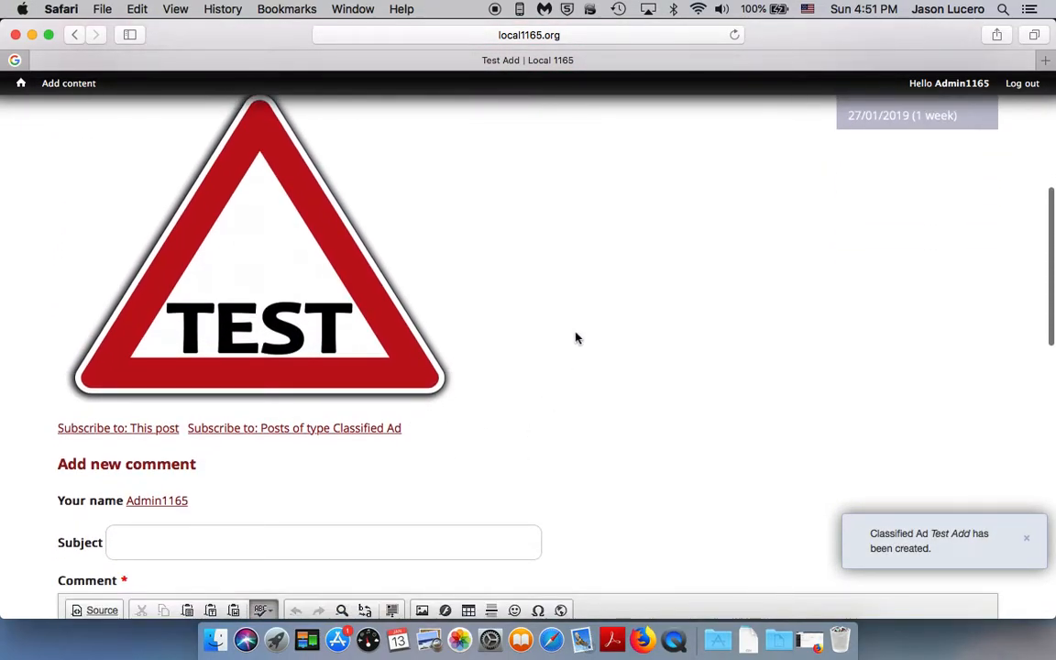
scroll(575, 338, down, 2)
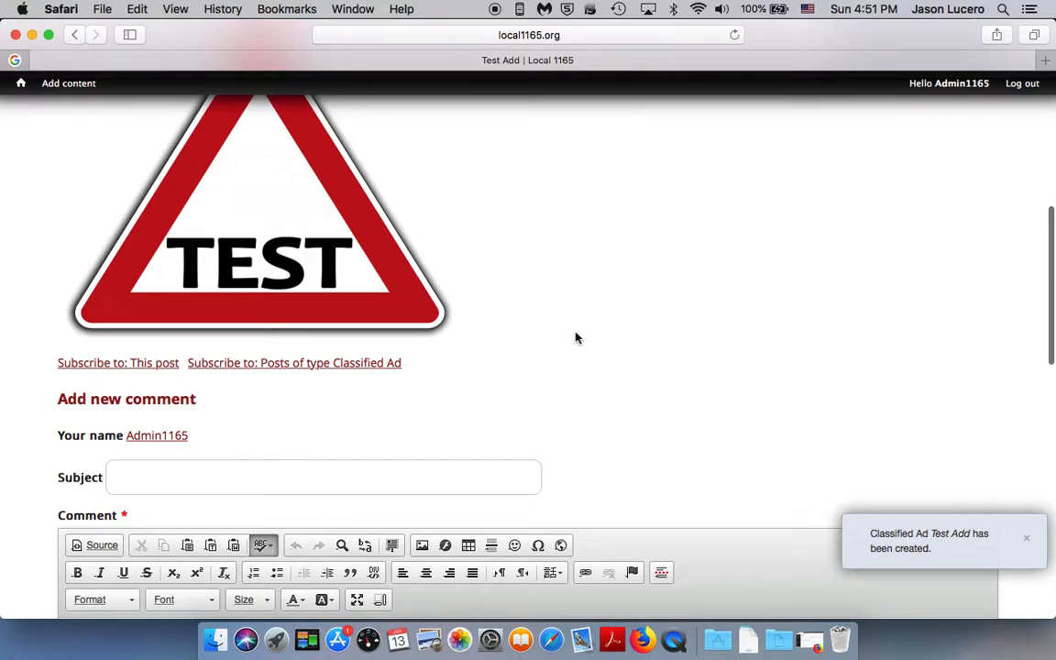
scroll(576, 339, down, 5)
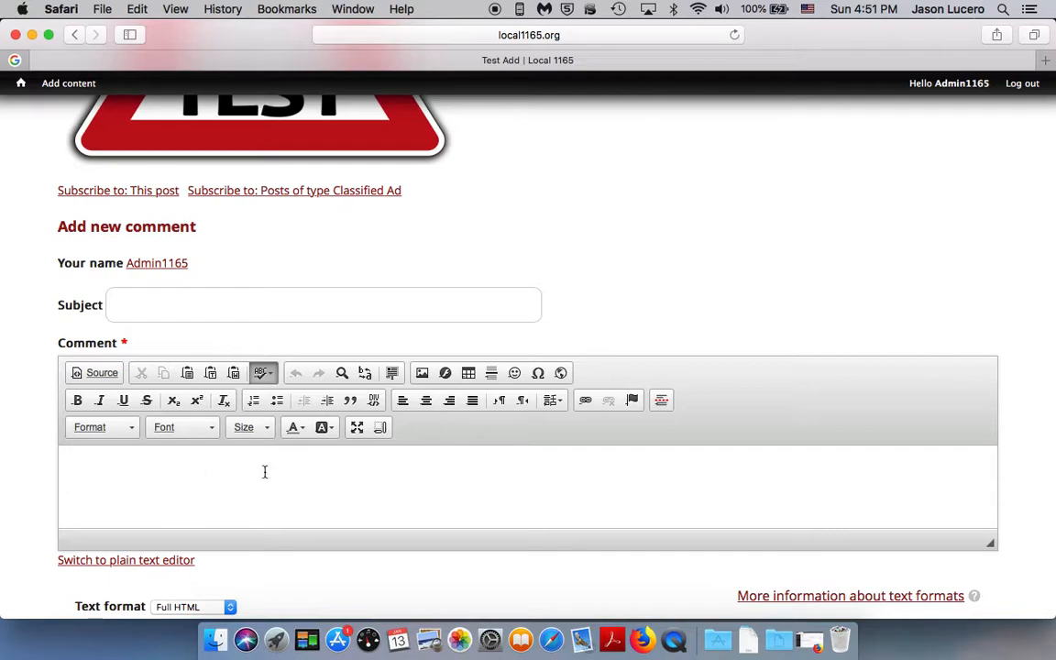
scroll(476, 431, up, 5)
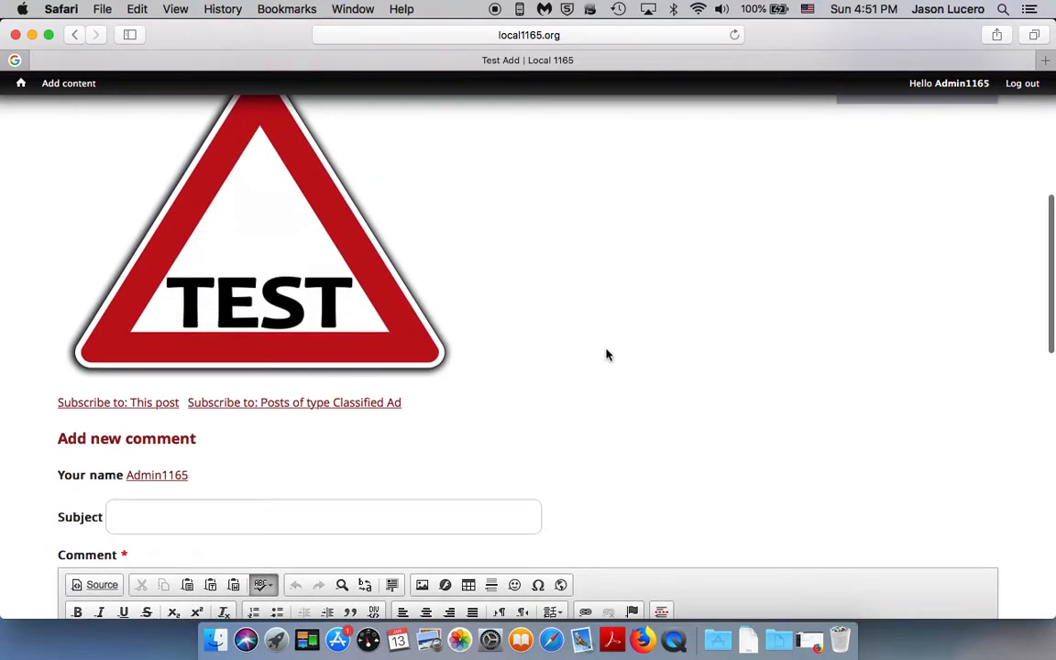
scroll(606, 355, up, 5)
scroll(606, 355, down, 8)
scroll(547, 466, down, 2)
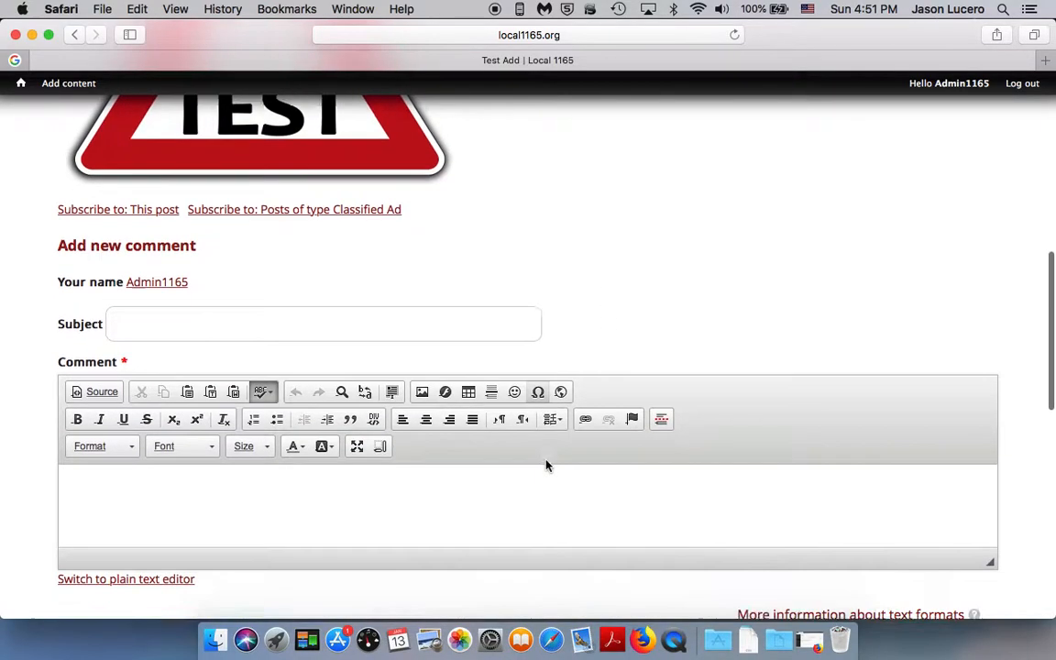
scroll(547, 465, down, 1)
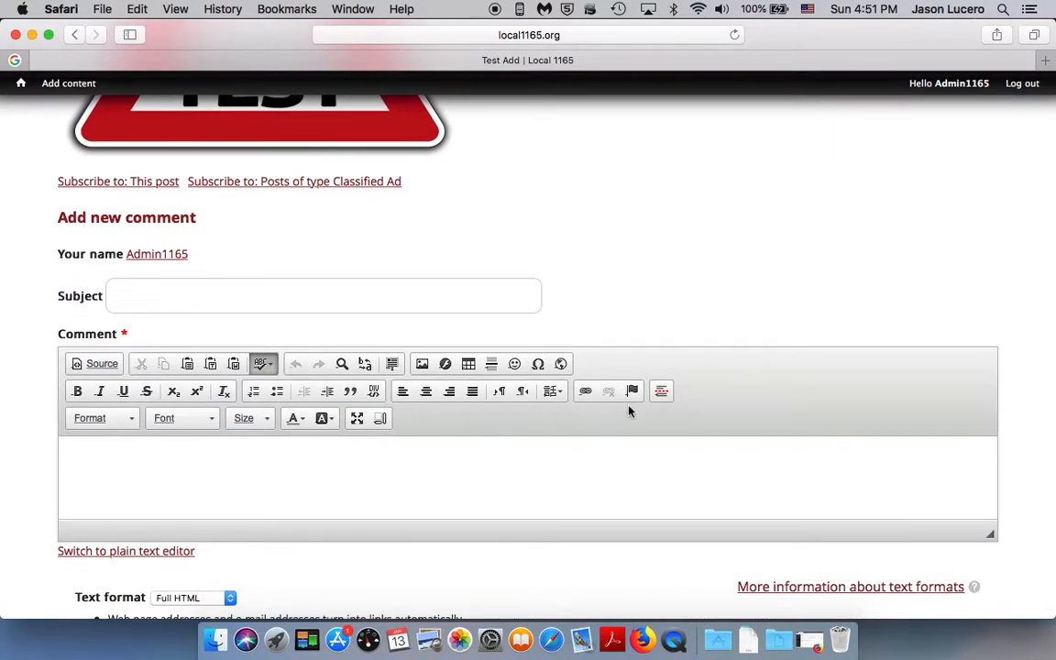
scroll(698, 370, up, 10)
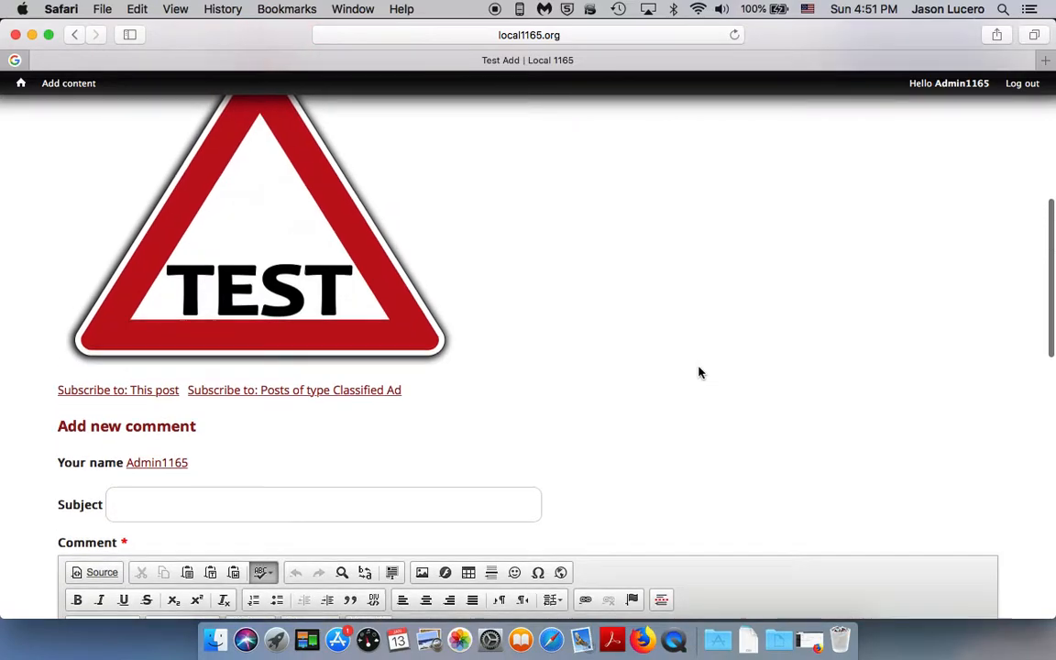
Step: Go to The Classifieds in the members-only area and open the Test Add listing to check the ad
mouse_move(804, 177)
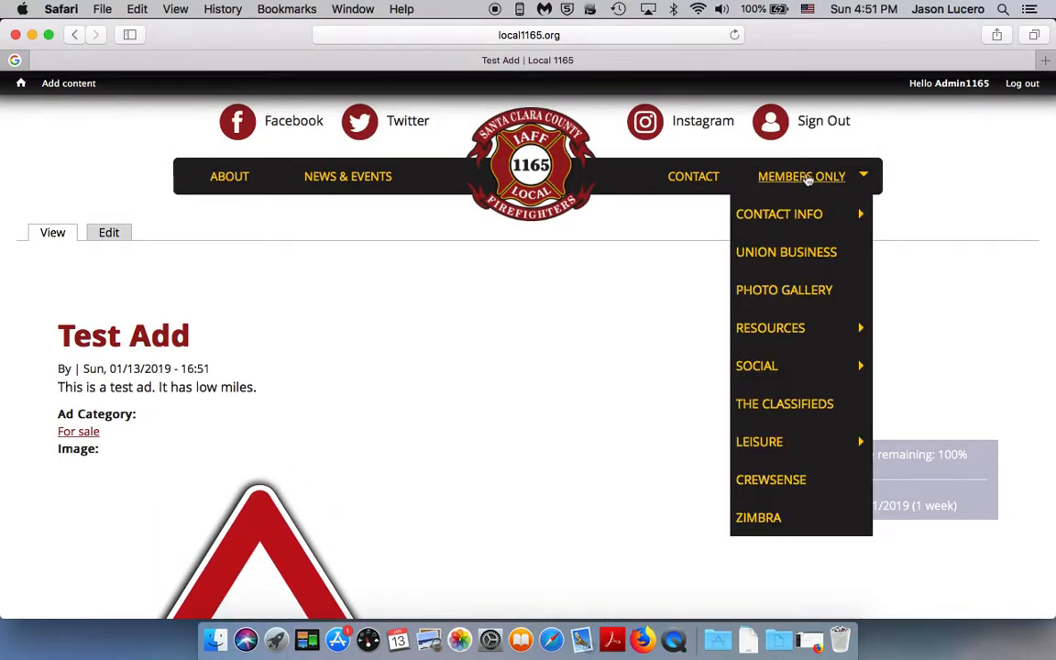
mouse_move(808, 229)
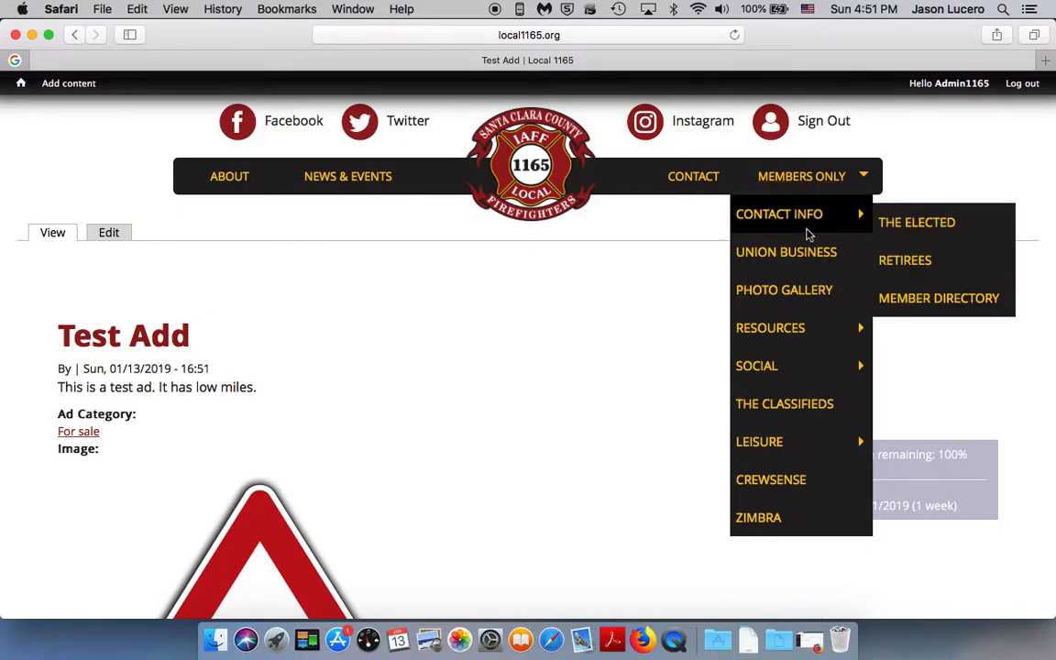
click(777, 413)
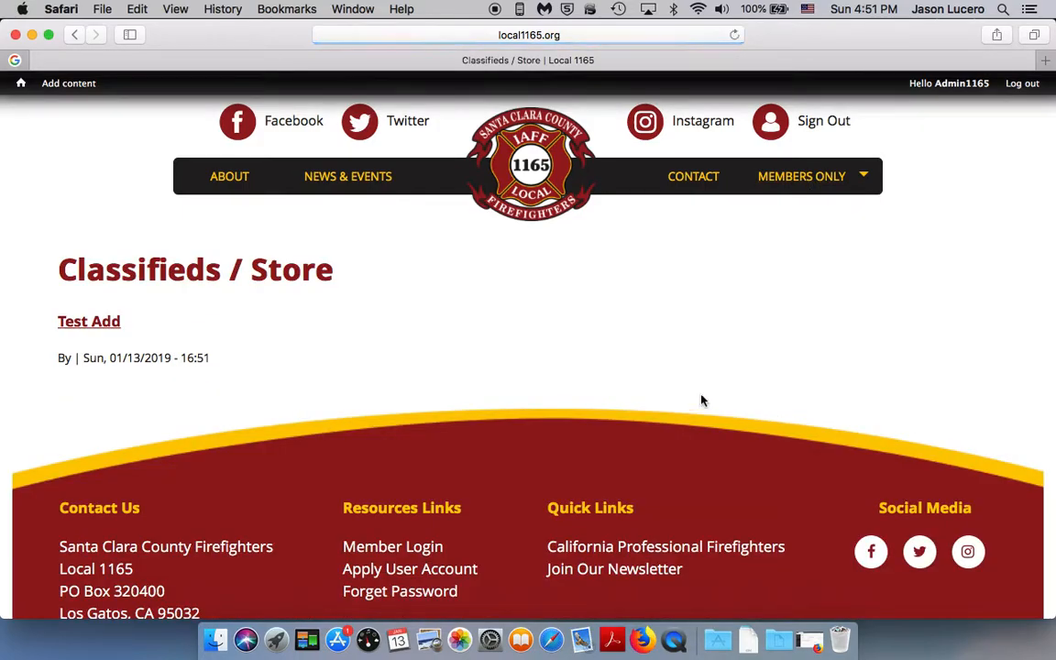
click(109, 329)
scroll(179, 343, down, 5)
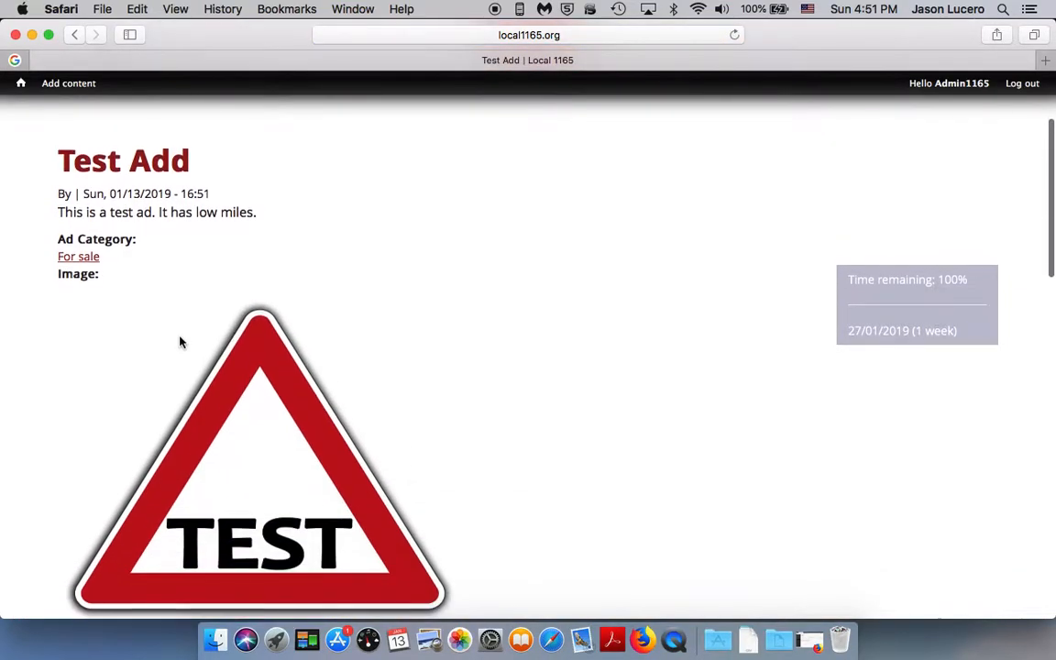
scroll(180, 342, up, 3)
scroll(179, 342, up, 2)
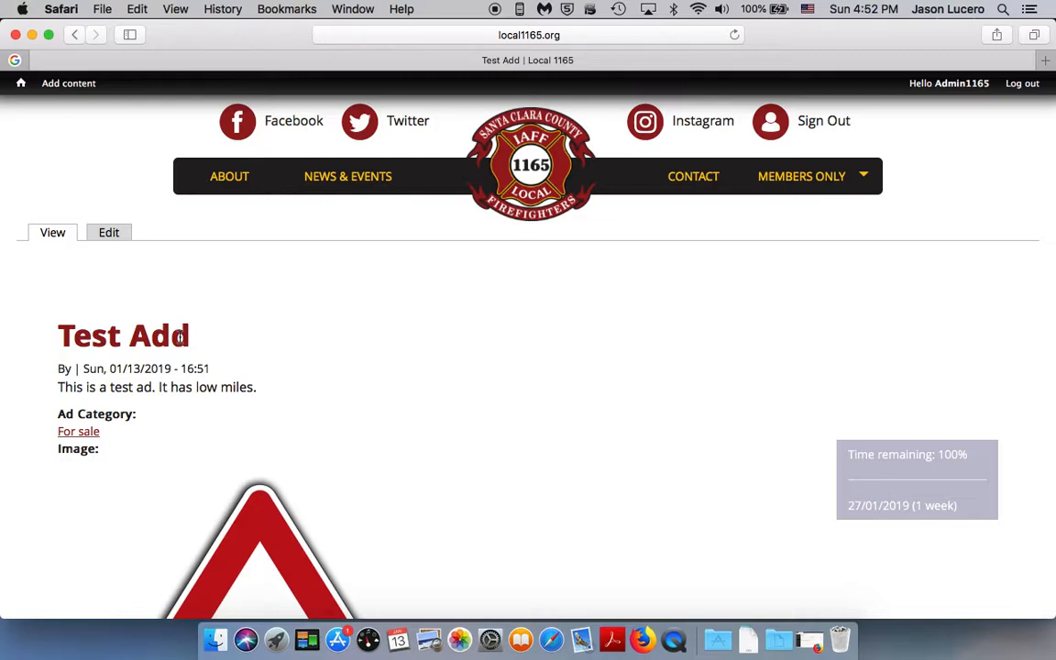
right_click(680, 649)
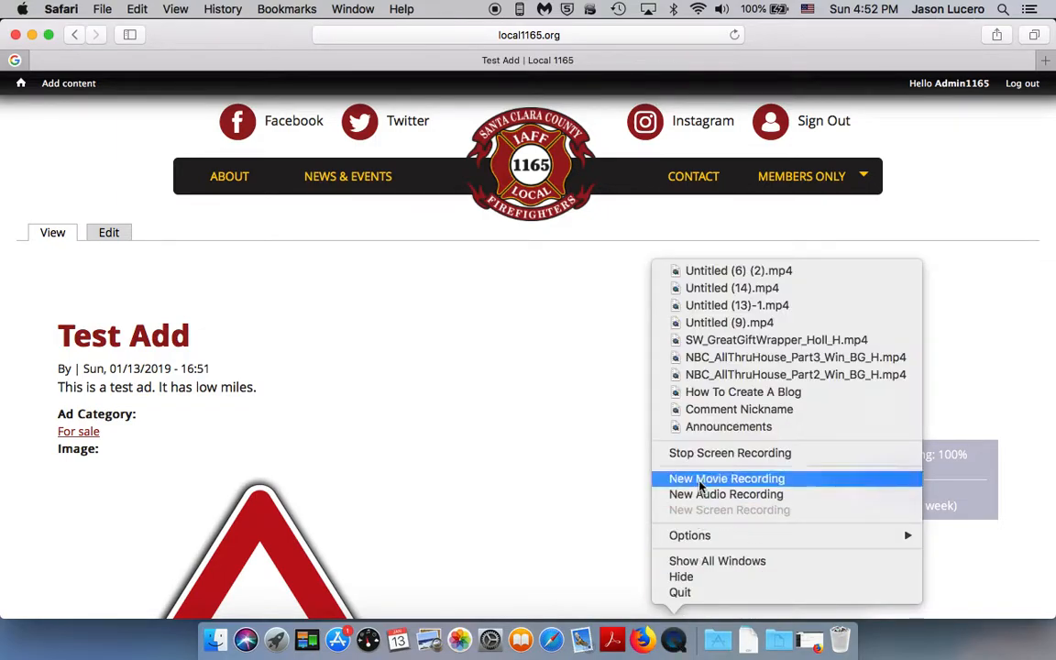